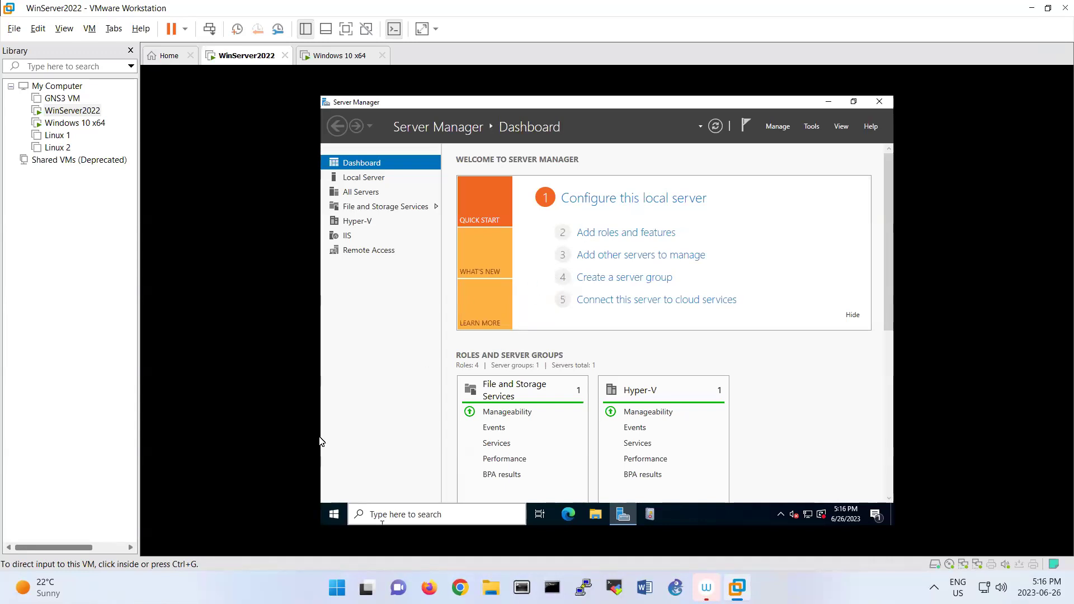
Step: Open Network Connections via Run and review the Local adapter's connection details
right_click(334, 515)
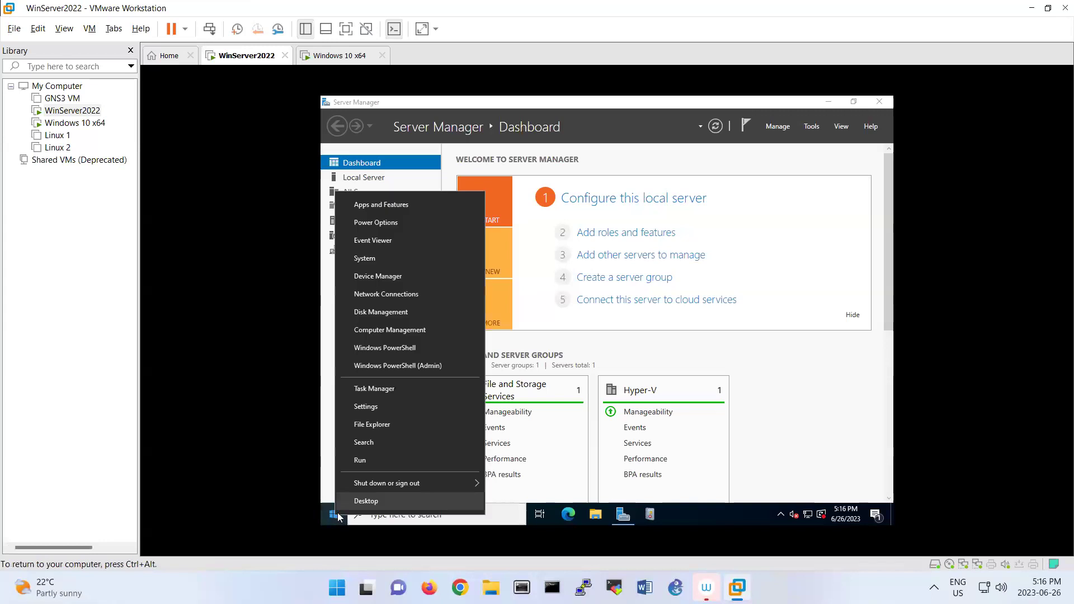
left_click(361, 460)
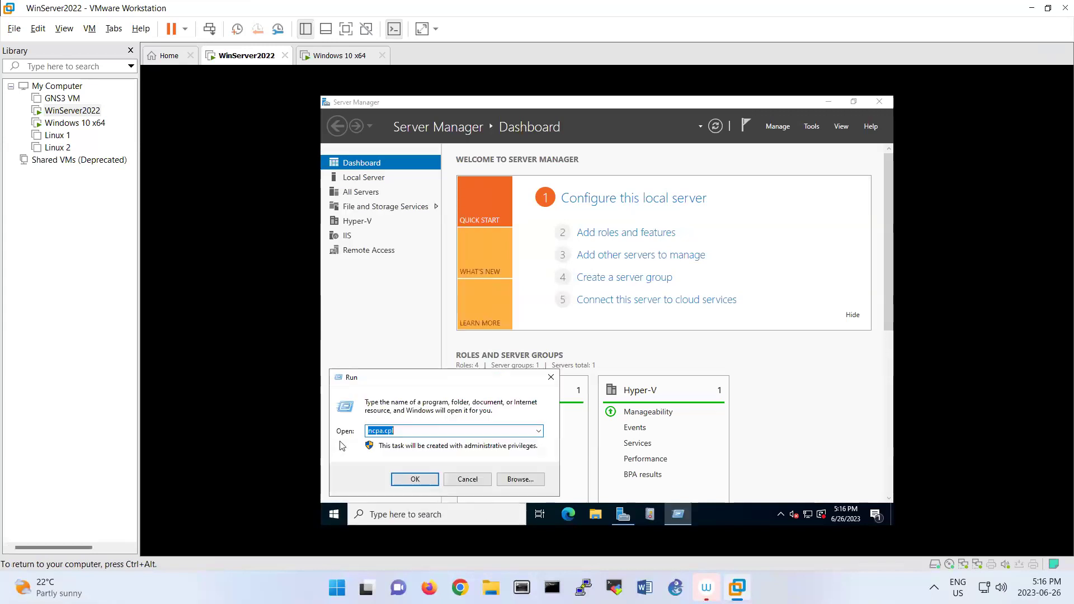
left_click(415, 480)
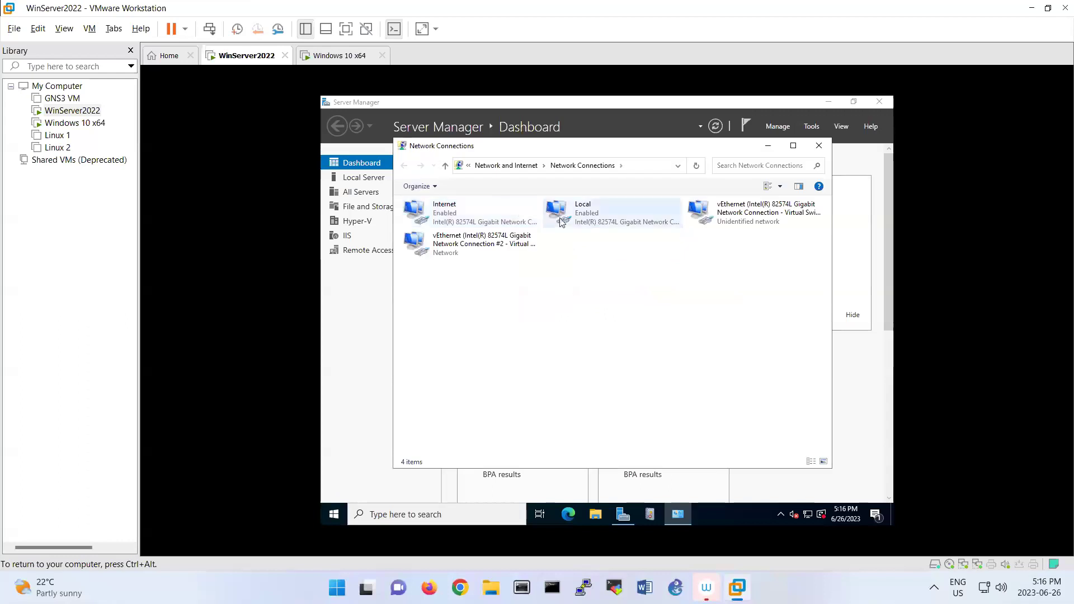
double_click(563, 221)
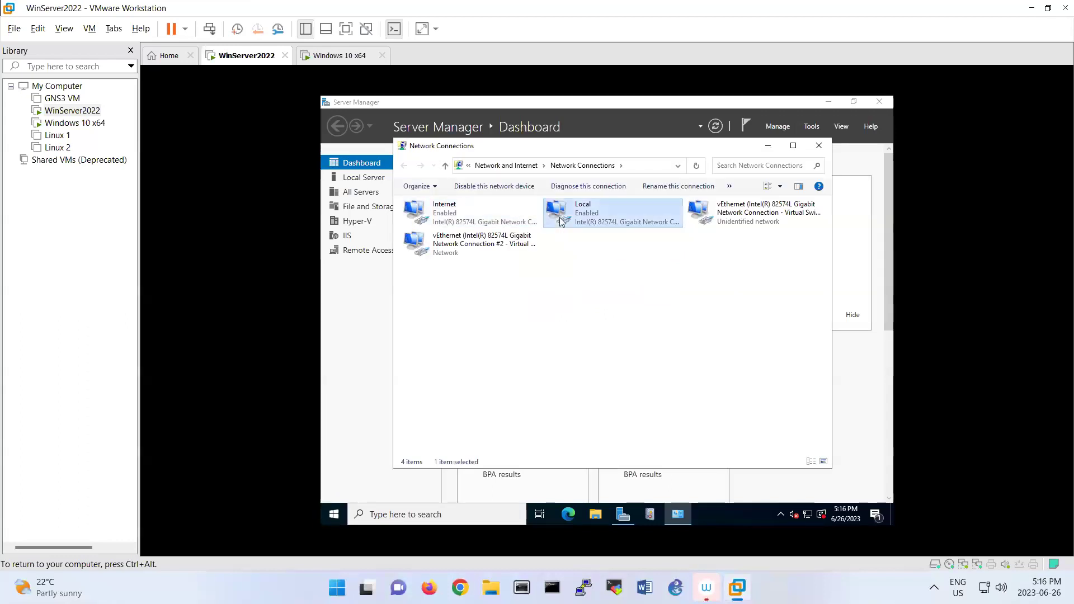
left_click(532, 297)
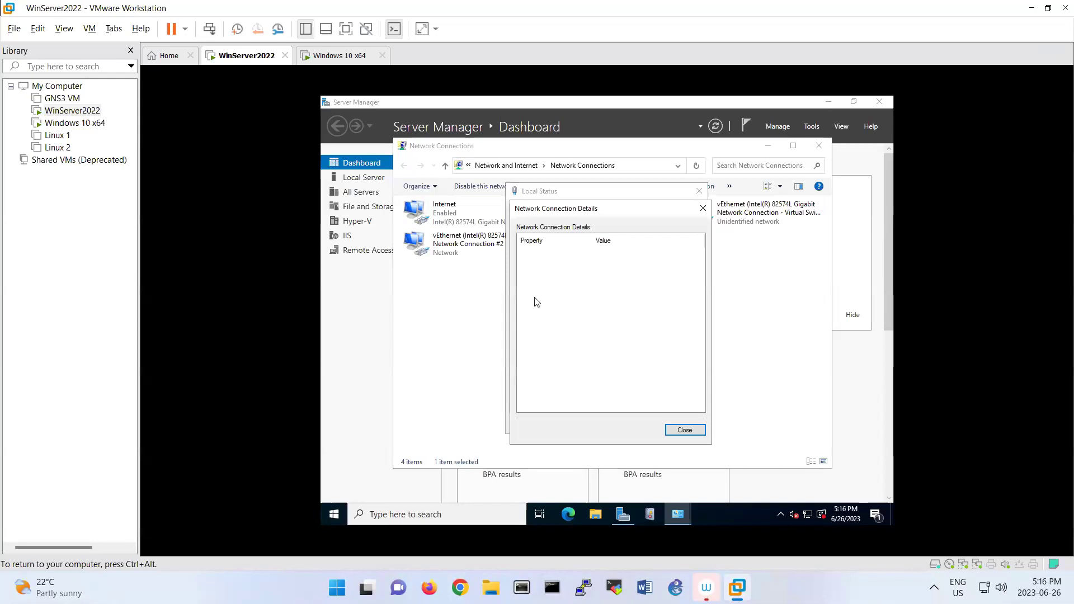
left_click(685, 432)
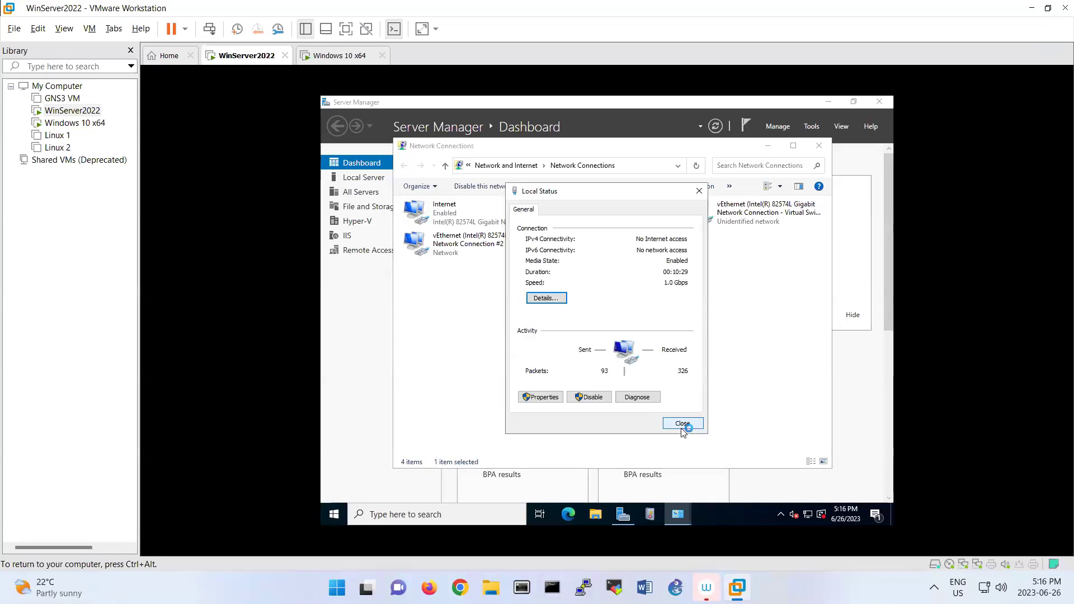
left_click(545, 301)
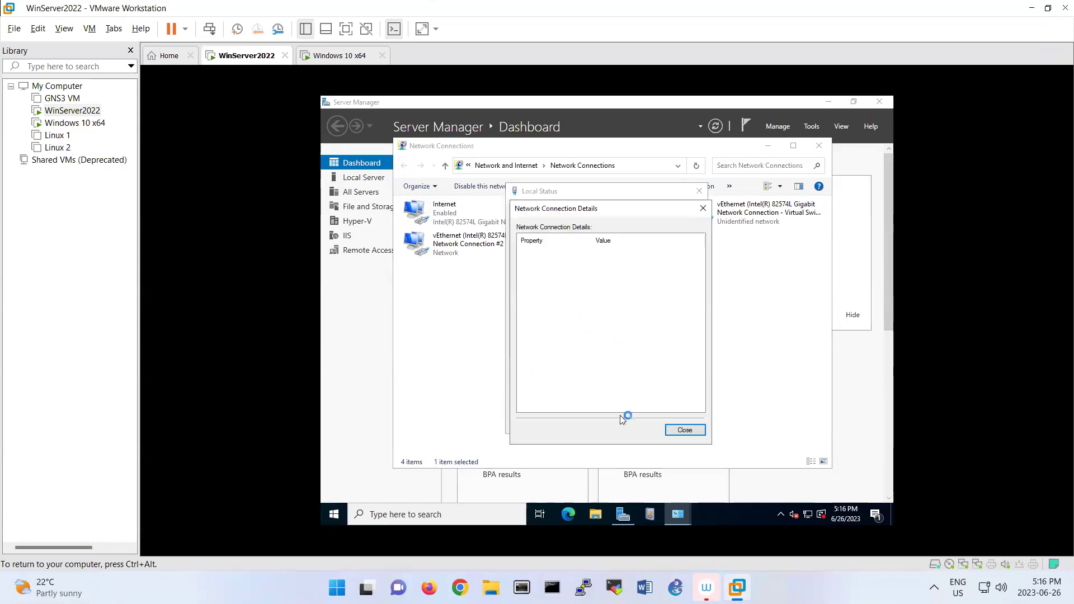
left_click(685, 431)
left_click(682, 425)
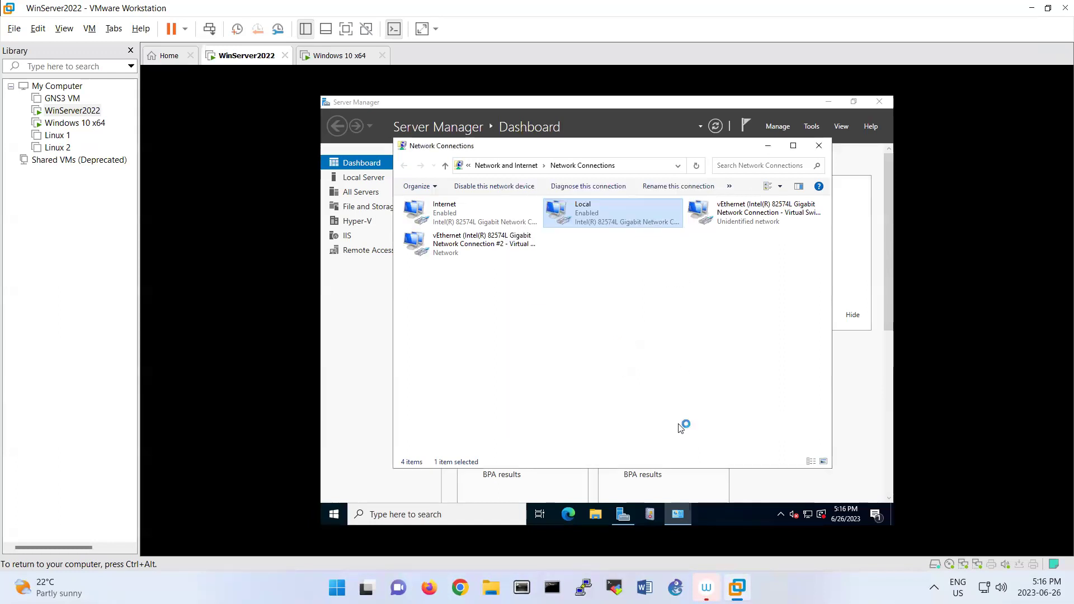
Step: Disable and re-enable the Local network connection
right_click(580, 224)
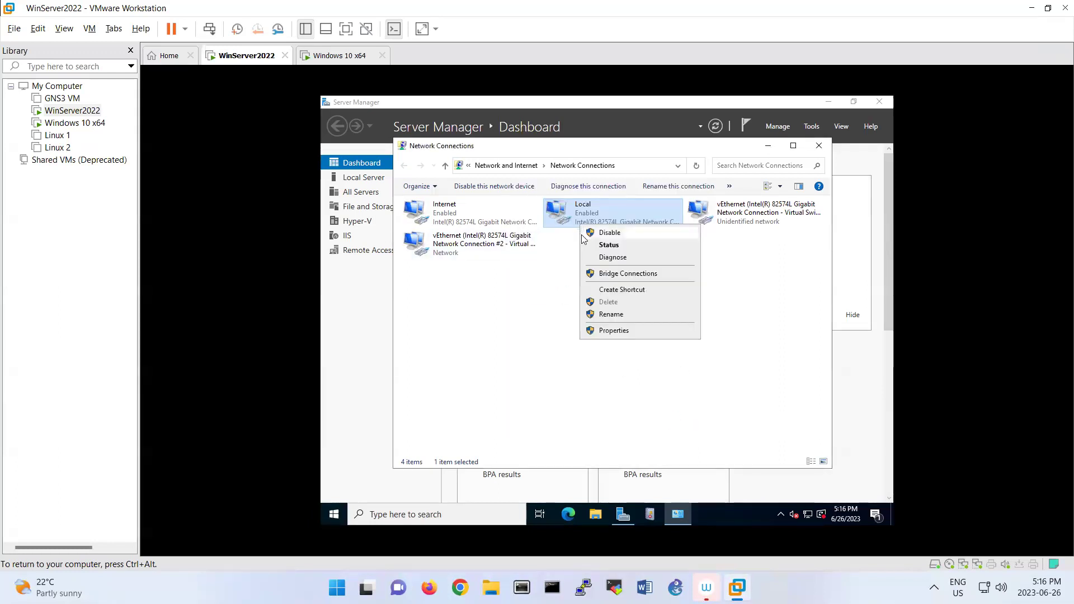
left_click(588, 234)
right_click(580, 217)
left_click(601, 224)
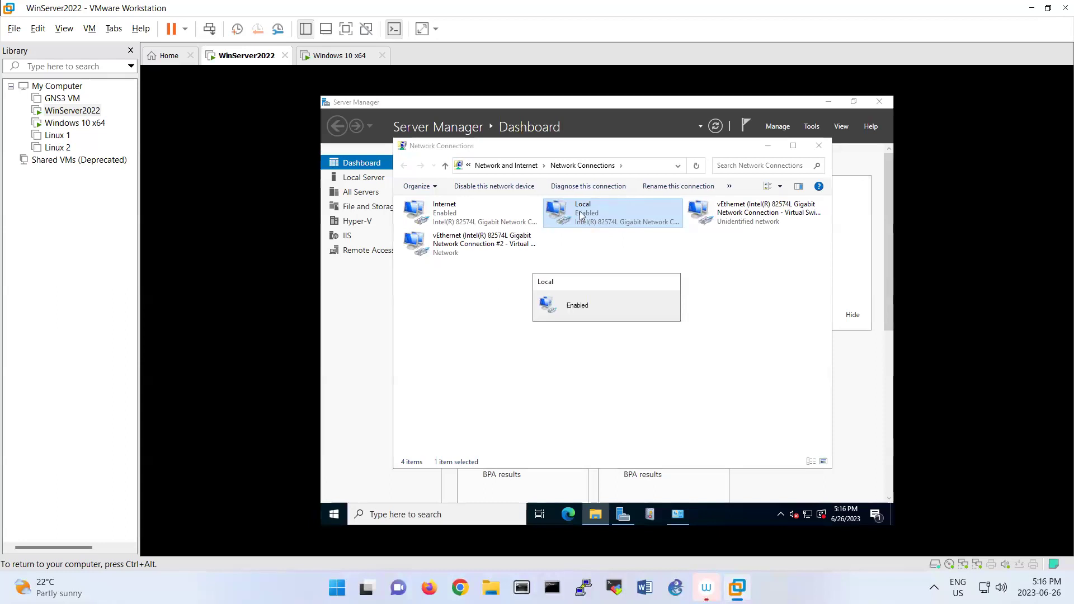
Step: Give the Local adapter a static IPv4 address of 192.168.10.1 and apply it
double_click(579, 215)
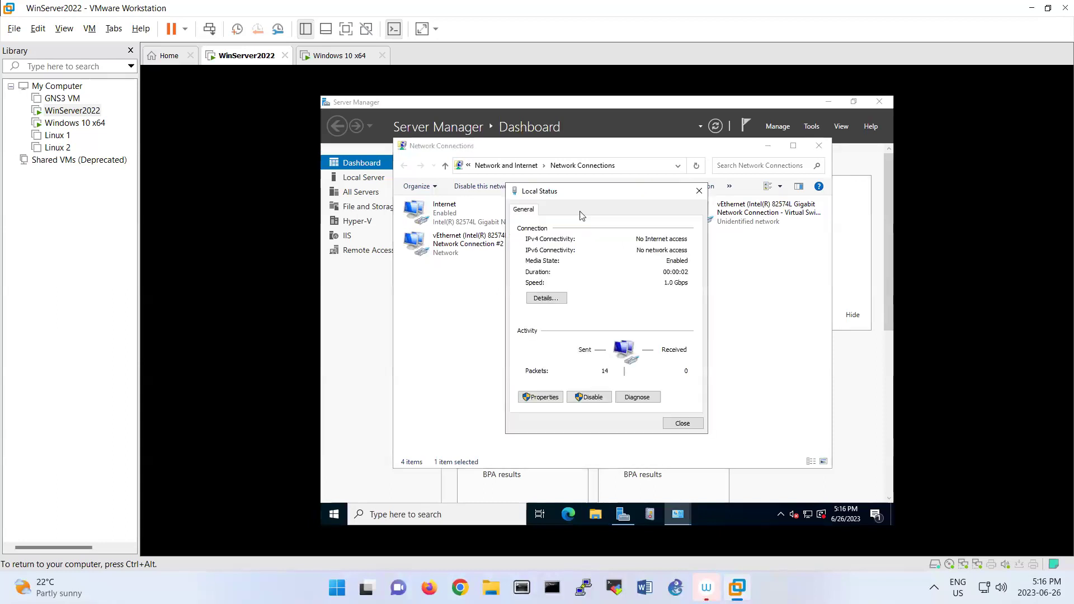
left_click(546, 299)
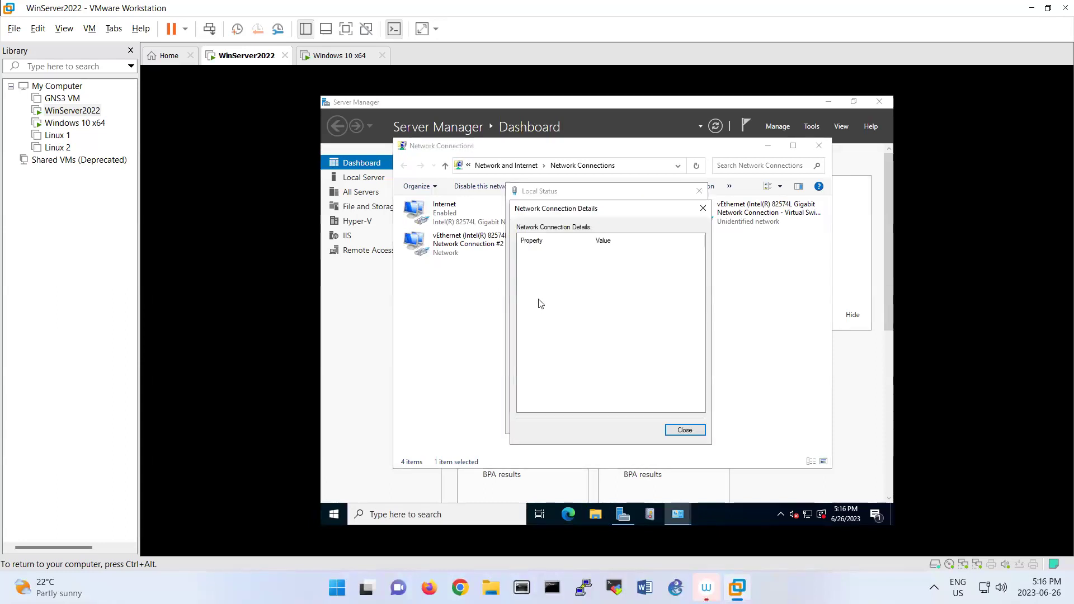
left_click(685, 431)
left_click(555, 397)
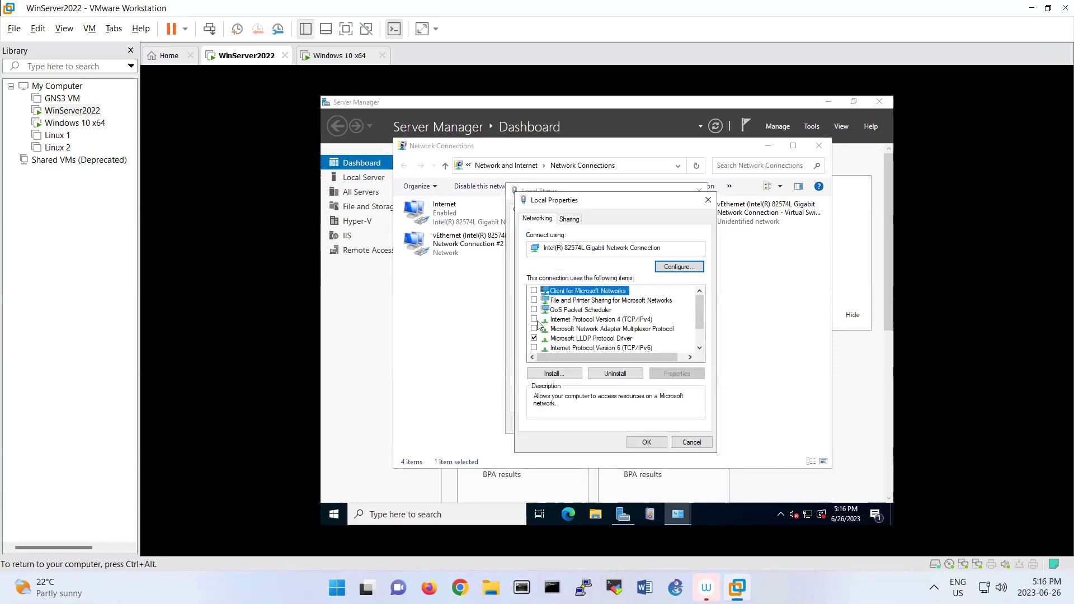
left_click(534, 321)
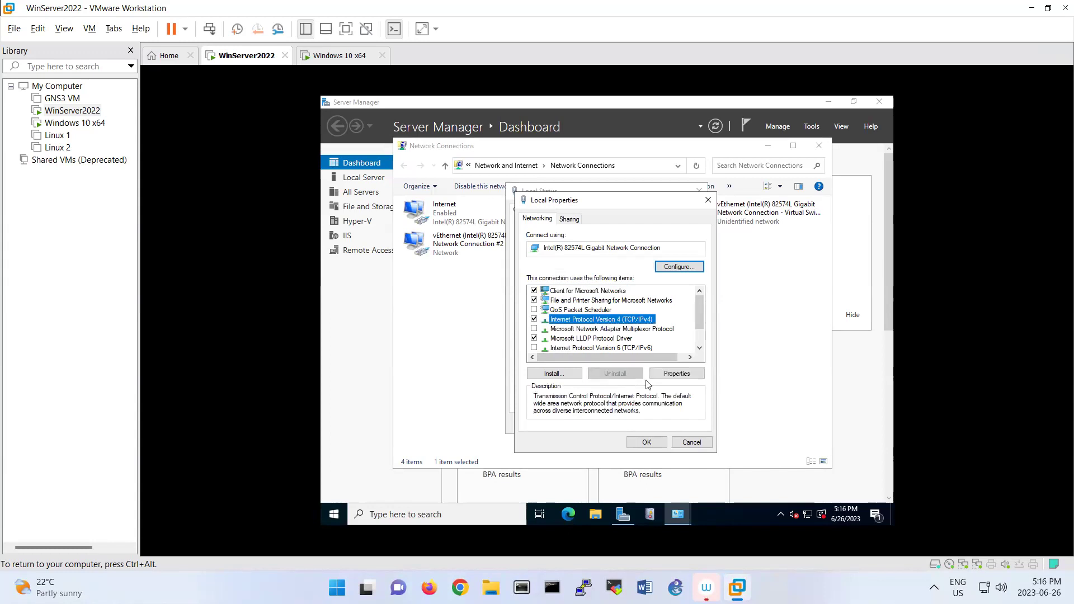
left_click(676, 374)
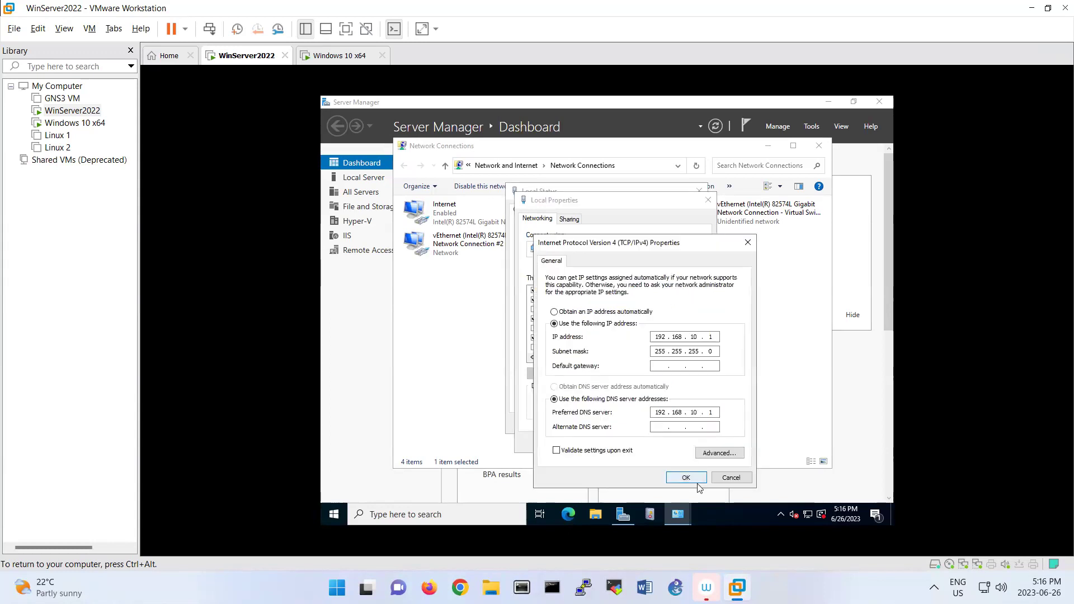
left_click(686, 478)
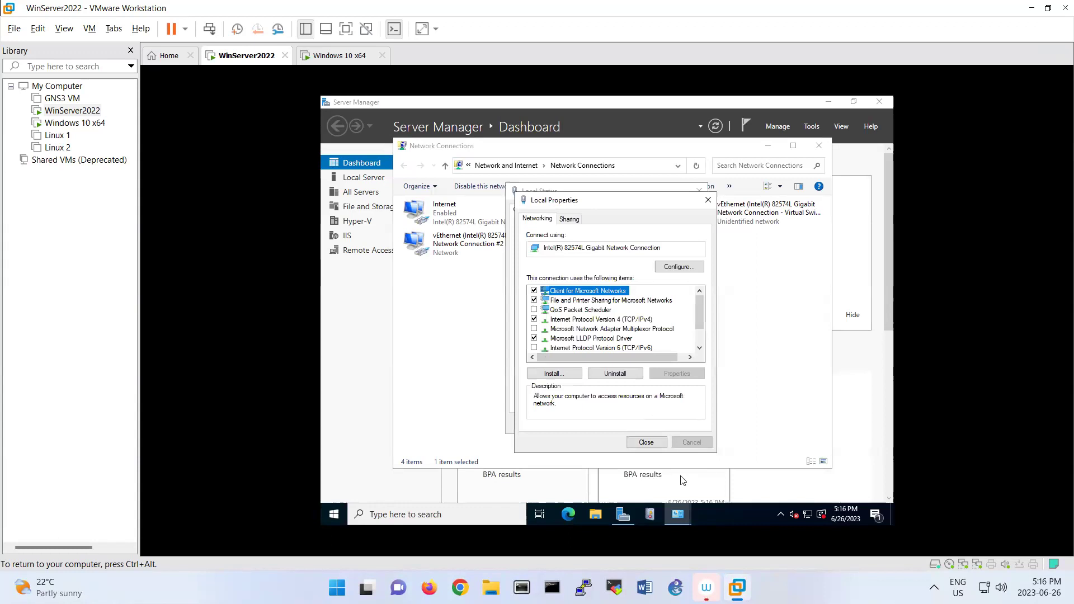
left_click(646, 443)
left_click(683, 424)
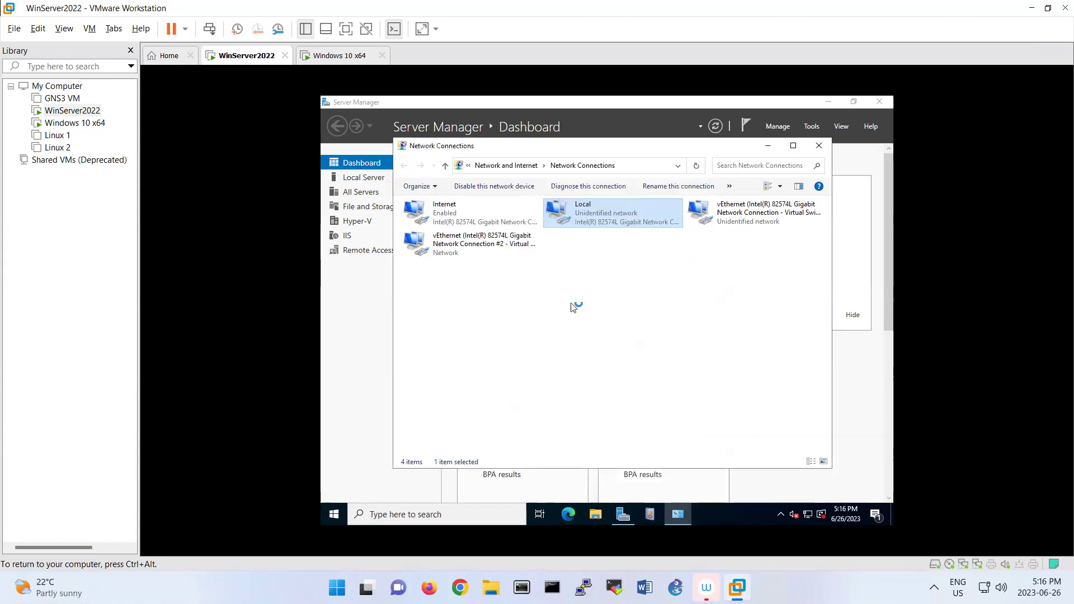
Step: Review the Internet adapter's connection details and its IPv4 properties
left_click(463, 224)
double_click(462, 223)
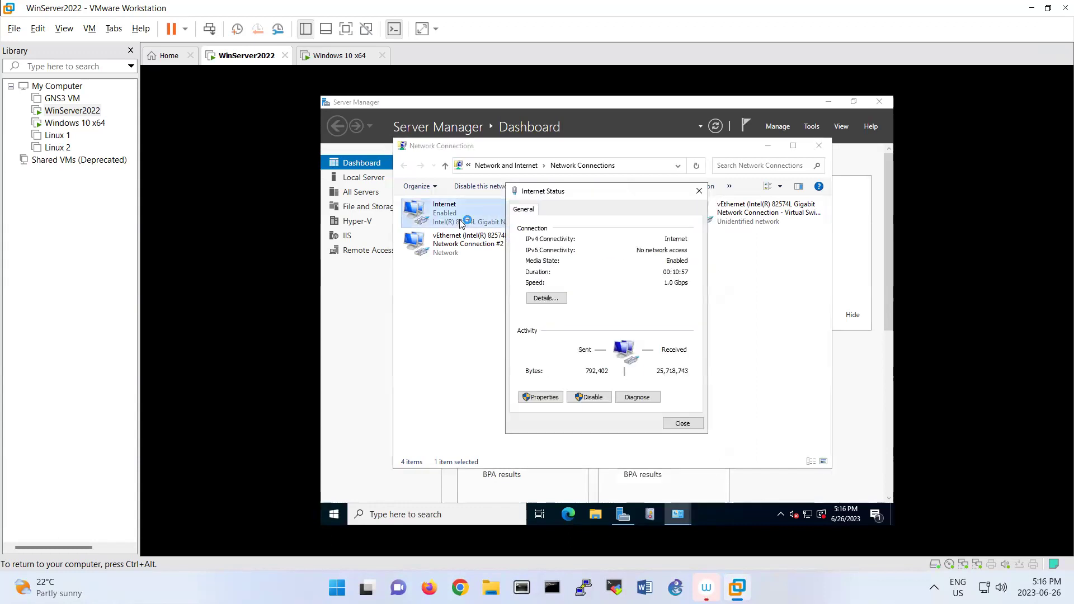
left_click(546, 299)
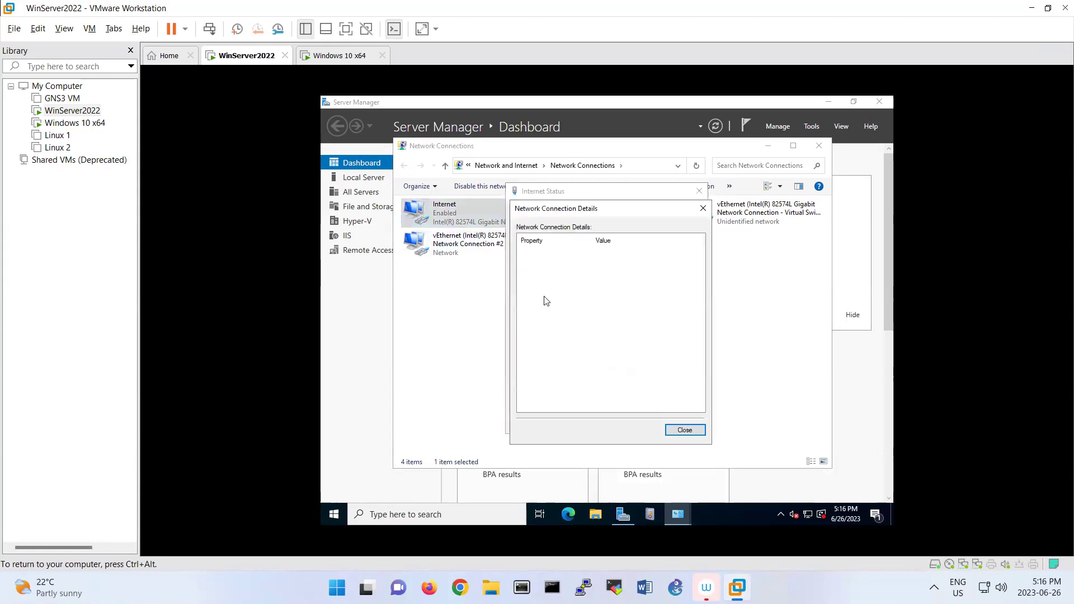
left_click(685, 429)
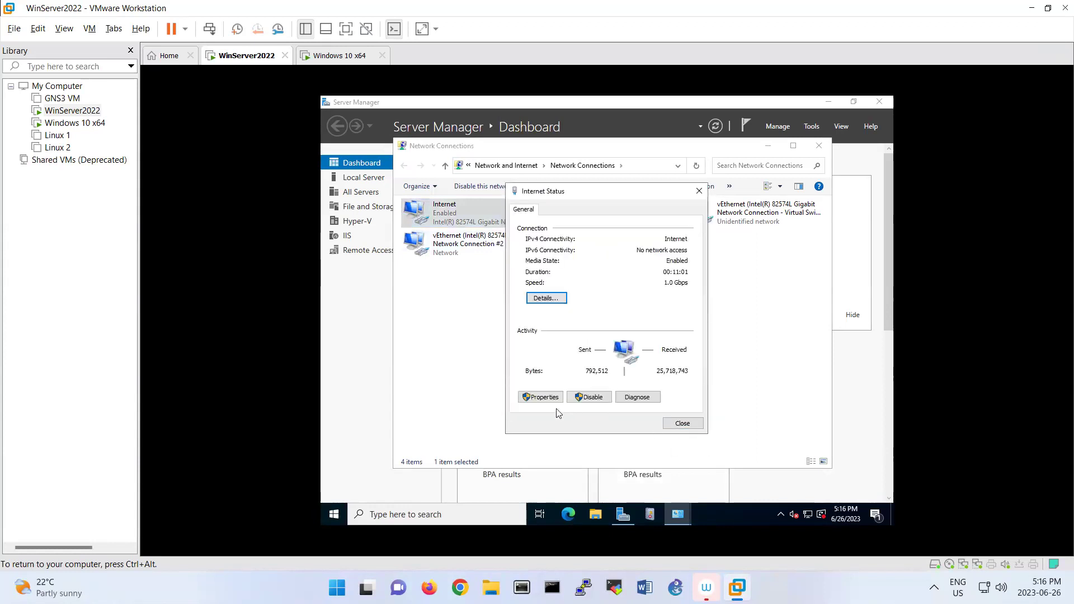
left_click(544, 397)
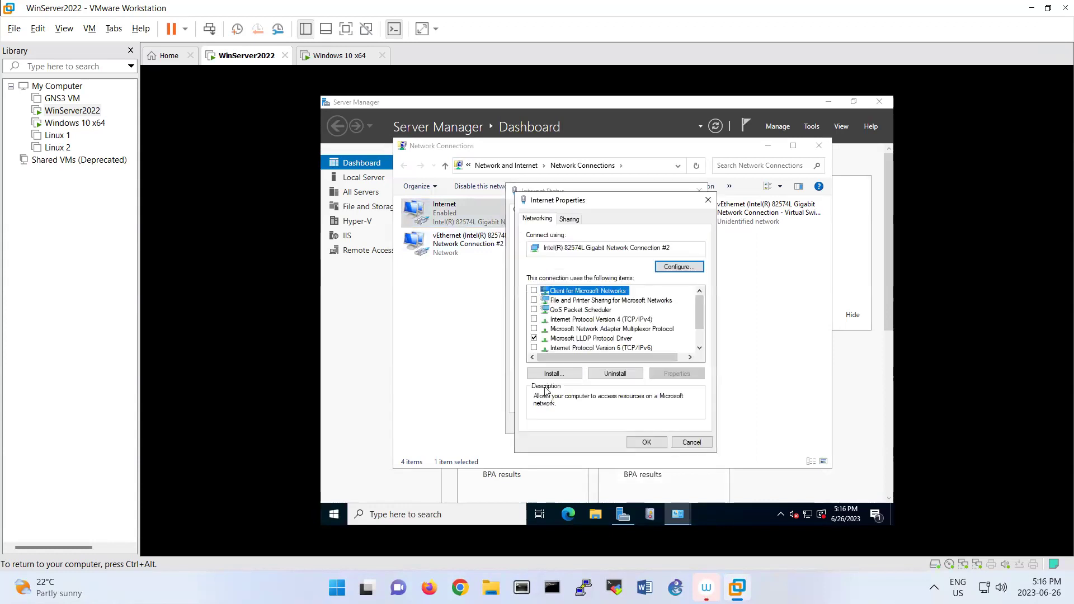
left_click(554, 320)
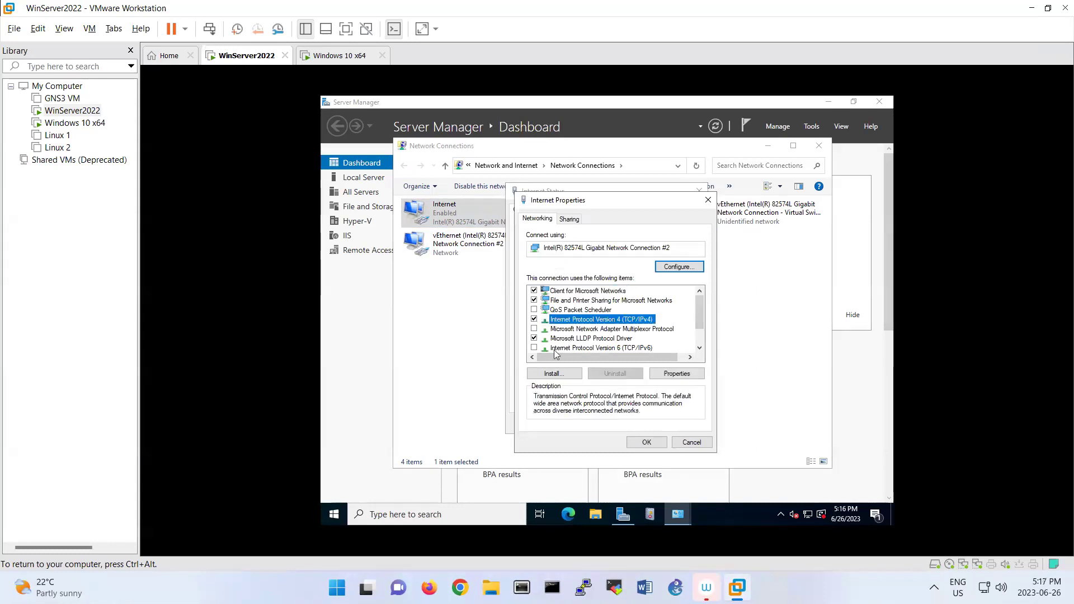
left_click(646, 442)
left_click(682, 423)
Step: Confirm Internet uses DHCP 192.168.199.139 and Local uses static 192.168.10.1
double_click(445, 212)
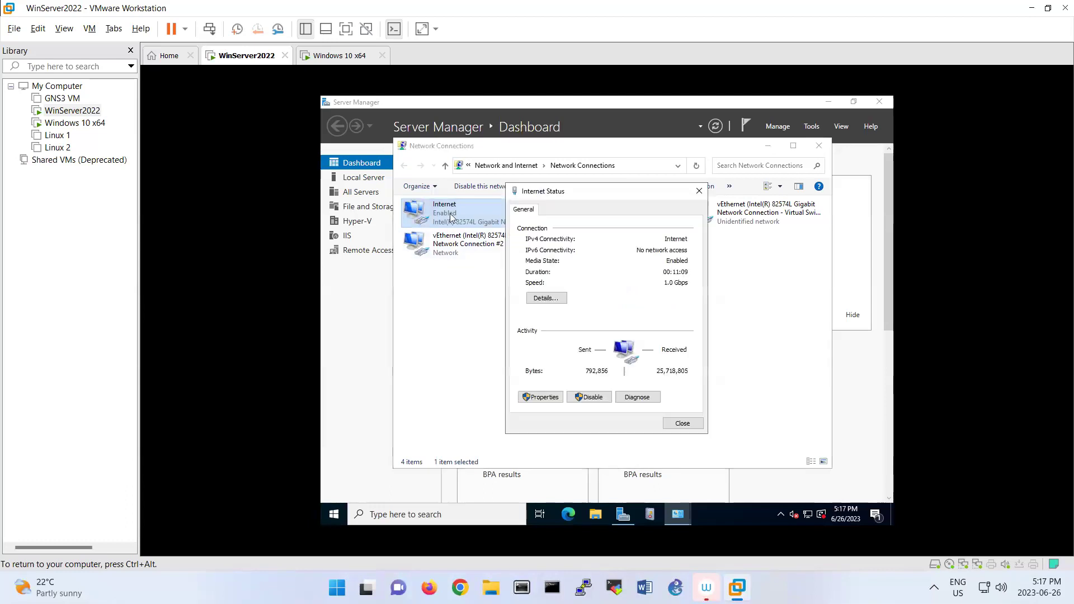
left_click(547, 299)
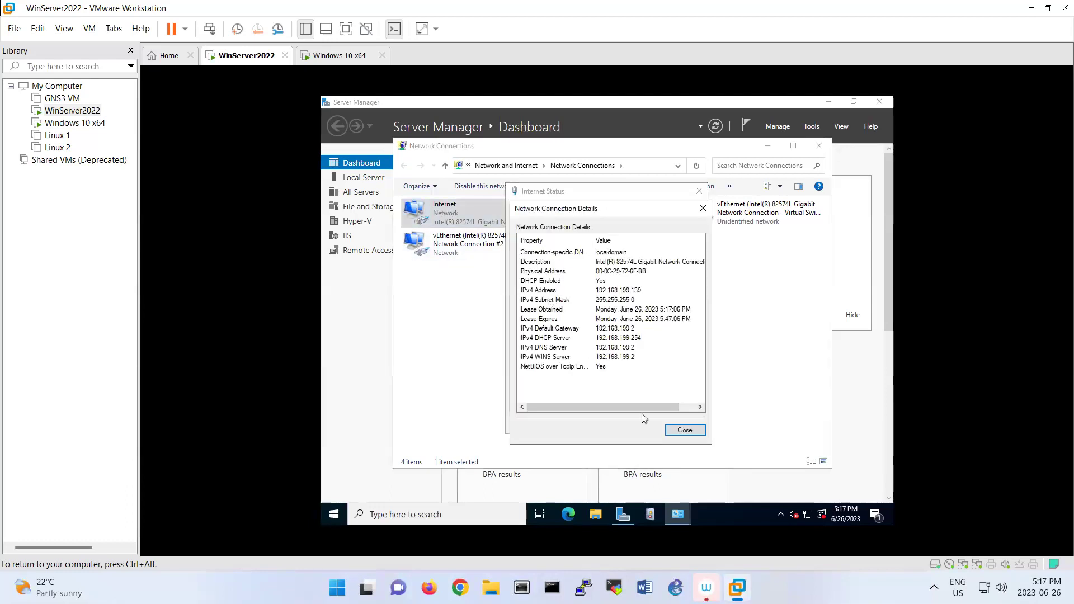
left_click(682, 423)
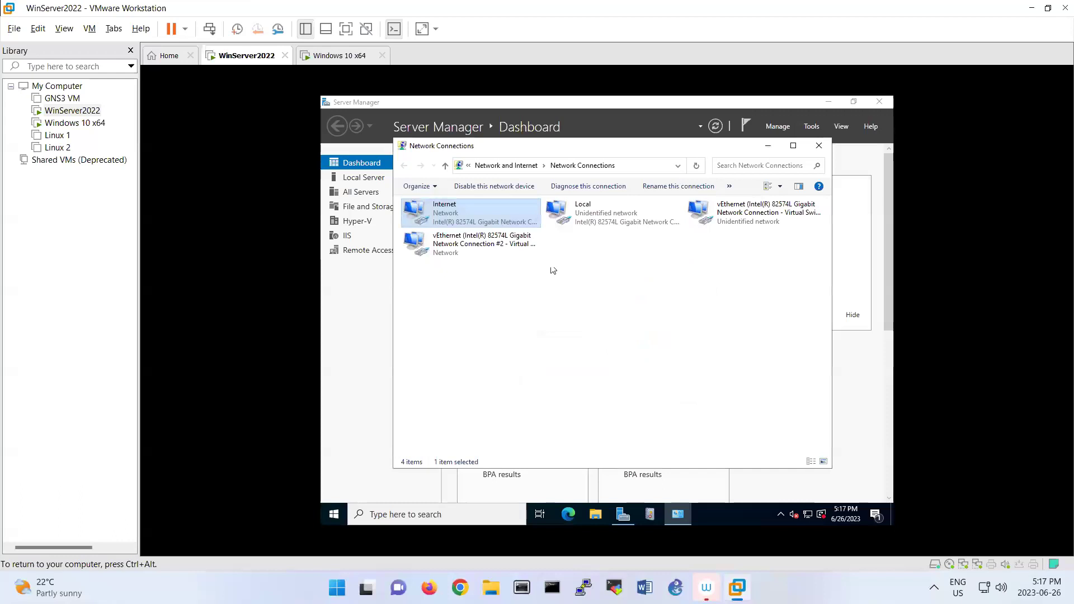
double_click(579, 214)
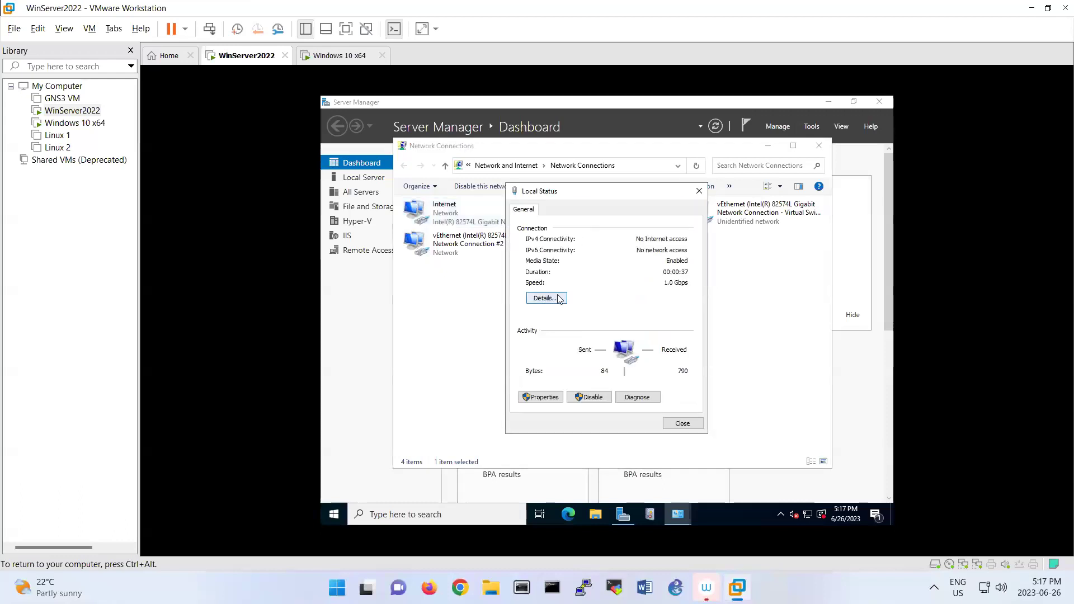
left_click(546, 300)
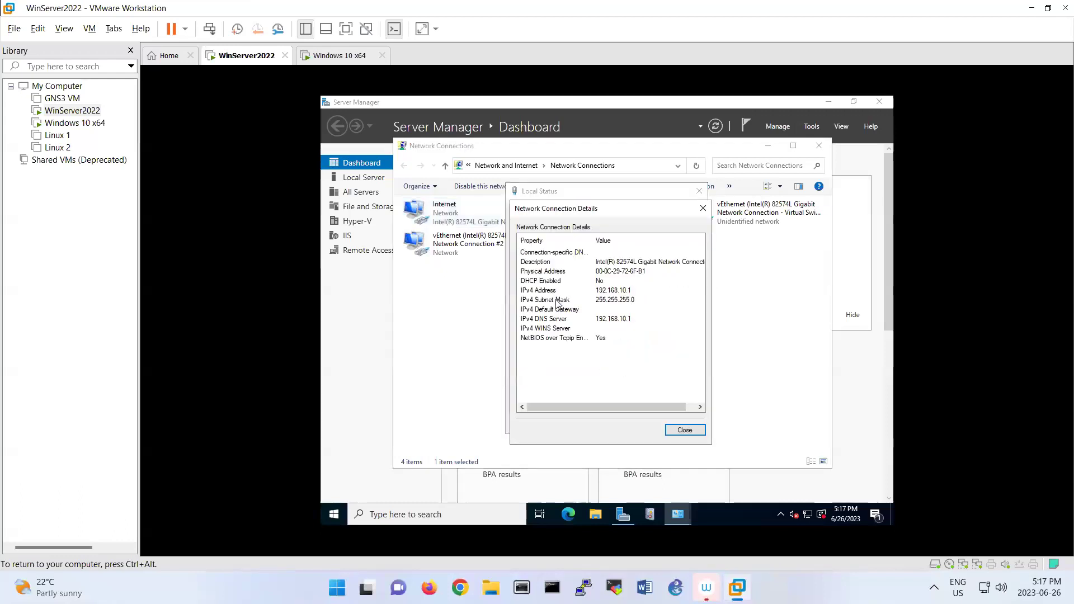
left_click(685, 431)
left_click(666, 403)
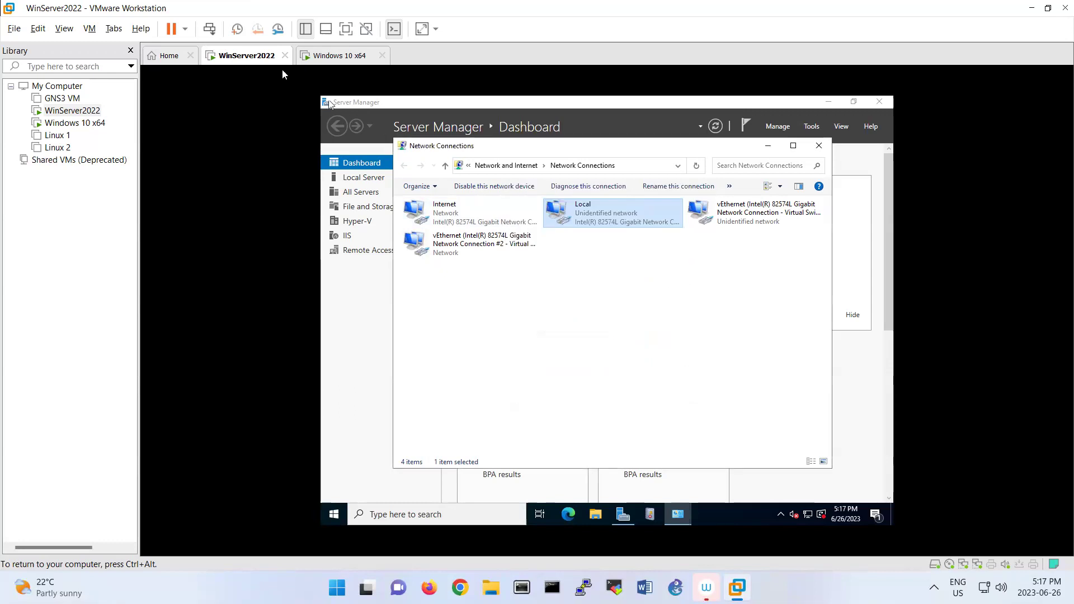
right_click(246, 56)
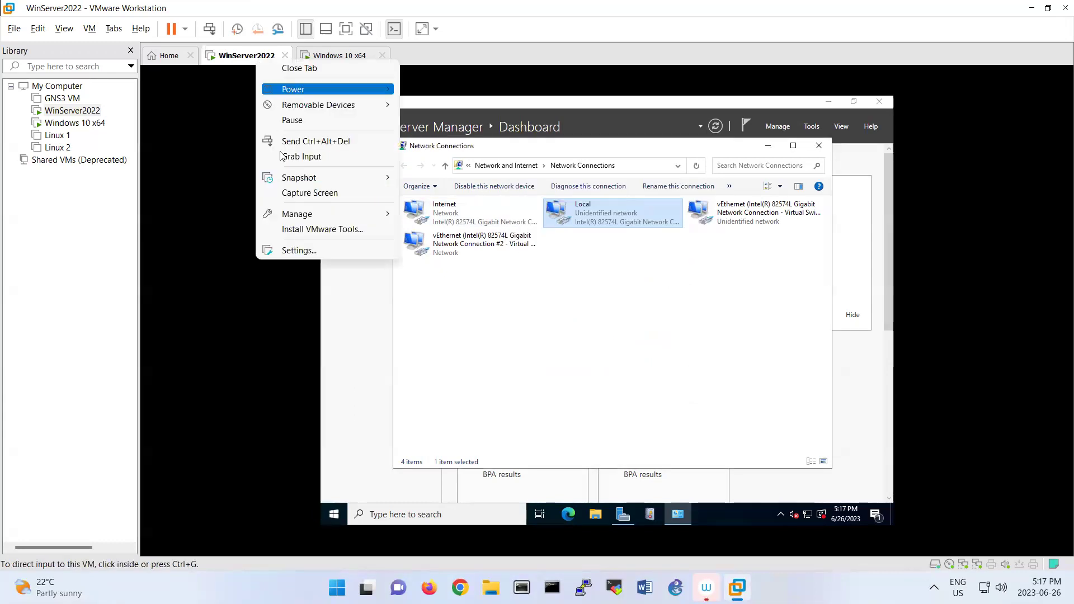
left_click(298, 250)
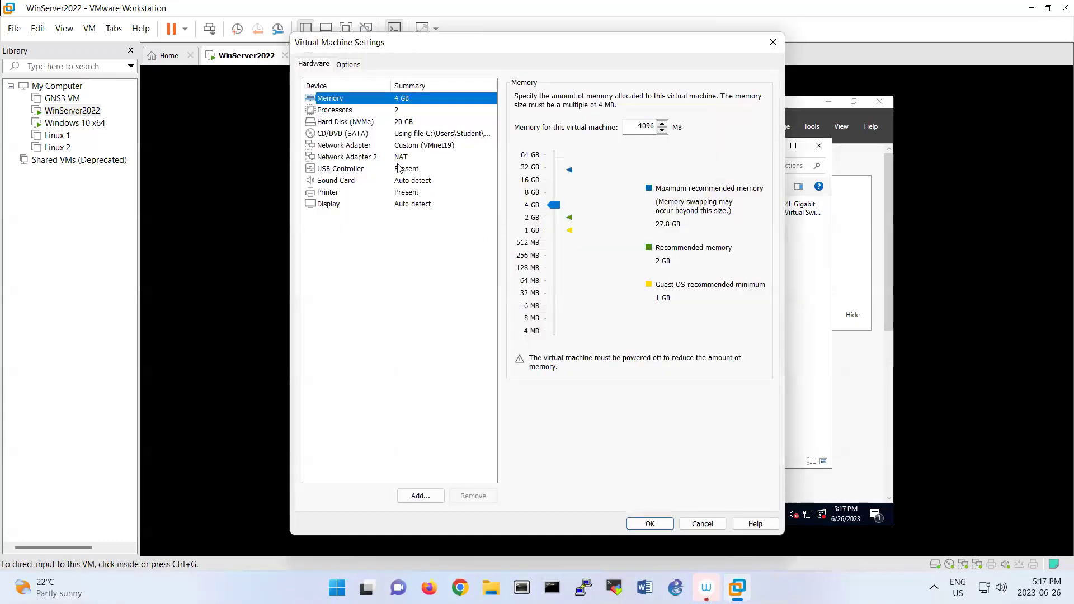
left_click(395, 158)
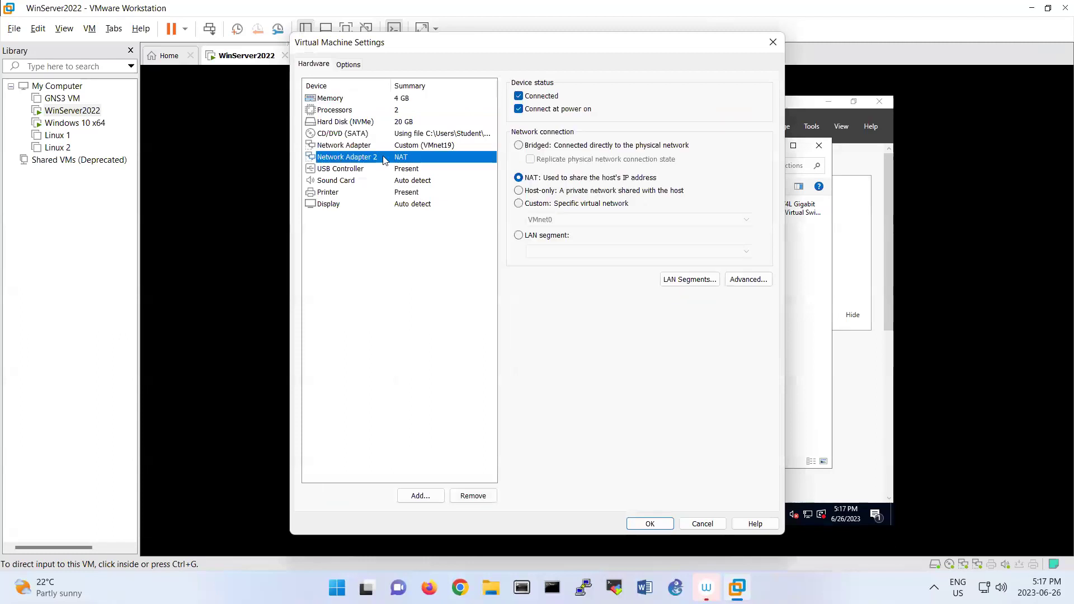
left_click(343, 145)
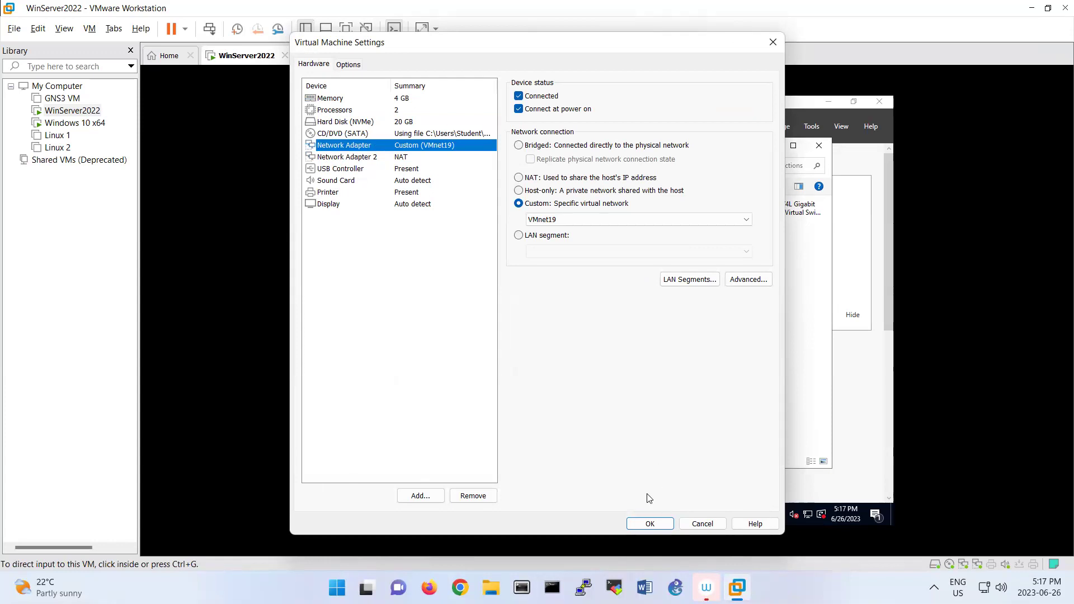
left_click(703, 524)
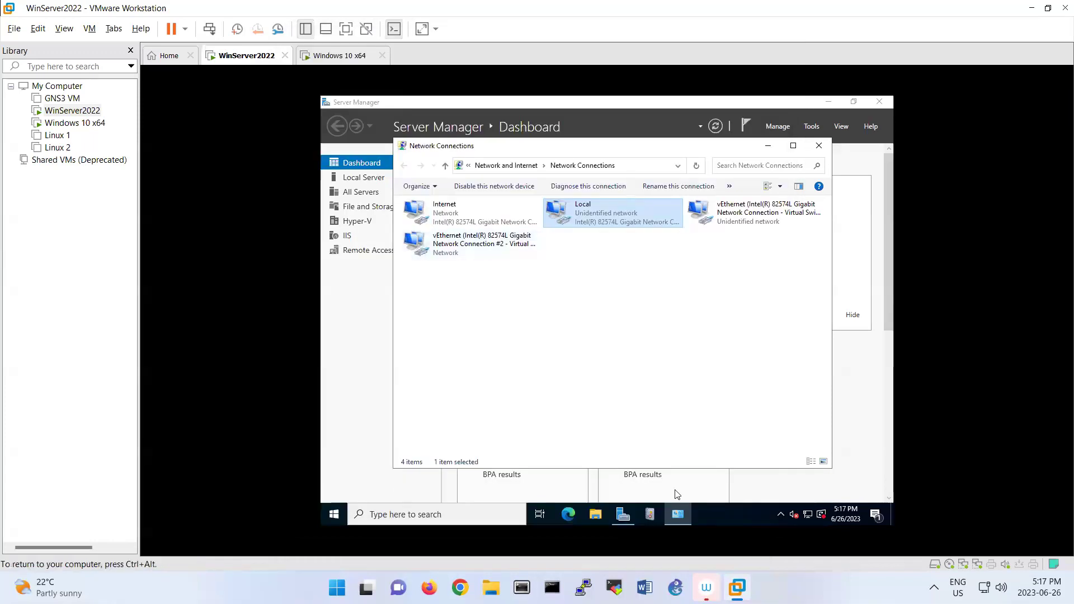
Step: Check the Windows 10 client VM's network adapter settings without changing them
left_click(340, 55)
right_click(340, 56)
left_click(383, 249)
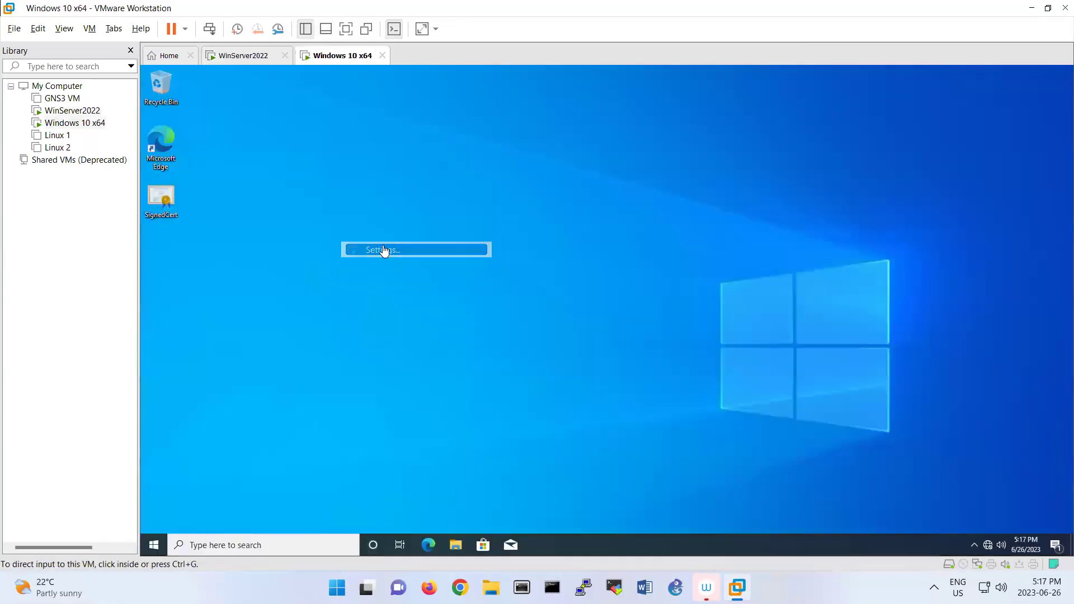
left_click(421, 148)
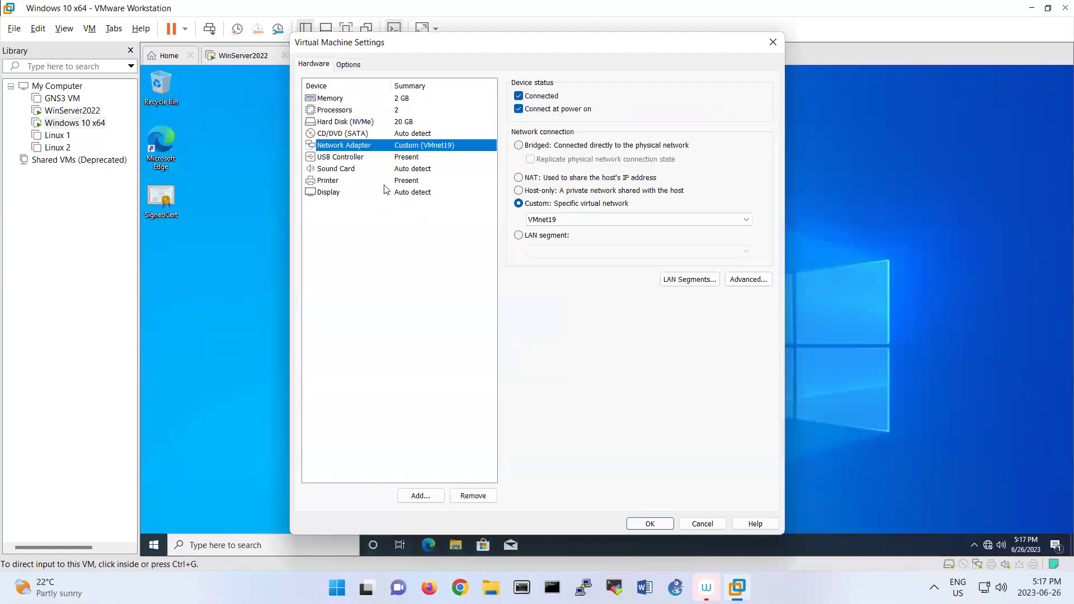
left_click(702, 523)
Step: On the Windows 10 client, run ncpa.cpl to open Network Connections
right_click(154, 544)
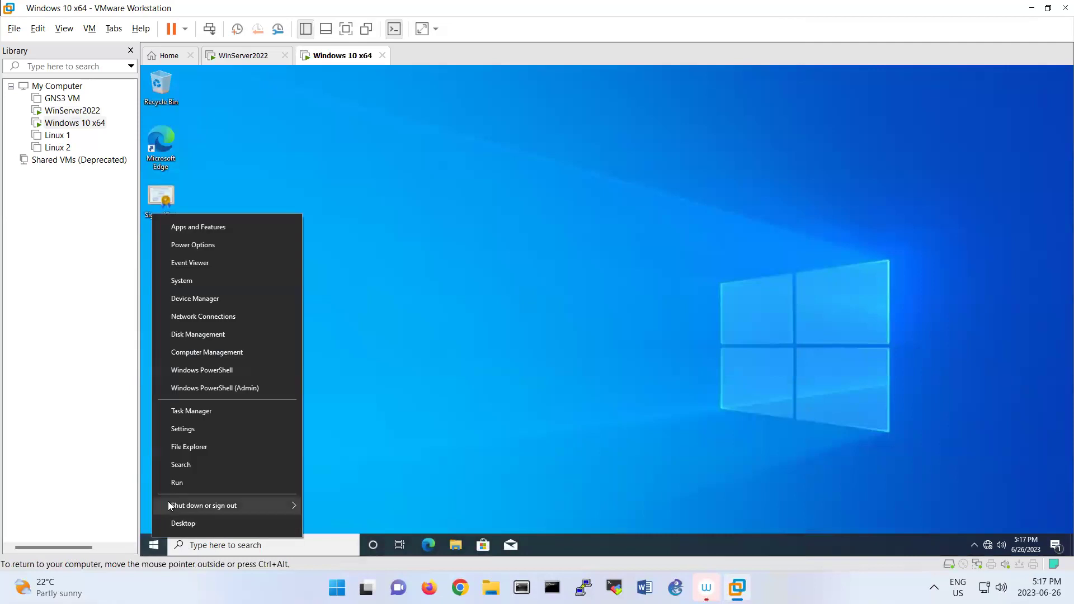
left_click(175, 487)
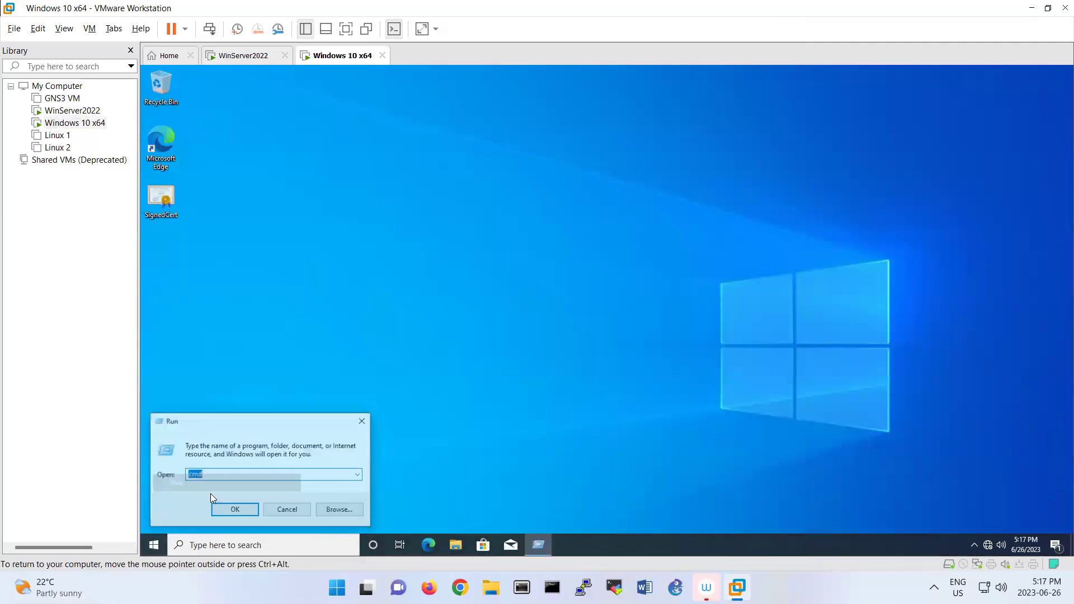
left_click(359, 475)
left_click(292, 501)
left_click(235, 510)
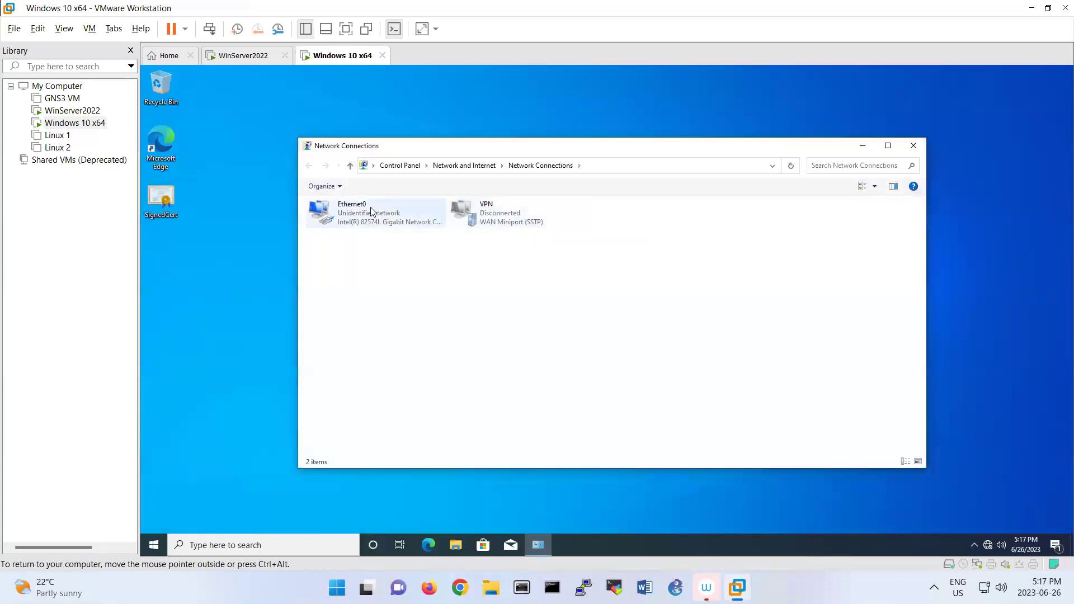
Step: Confirm Ethernet0's IPv4 address is 192.168.10.100, then return to the WinServer2022 VM
left_click(370, 207)
double_click(369, 207)
left_click(546, 296)
left_click(616, 292)
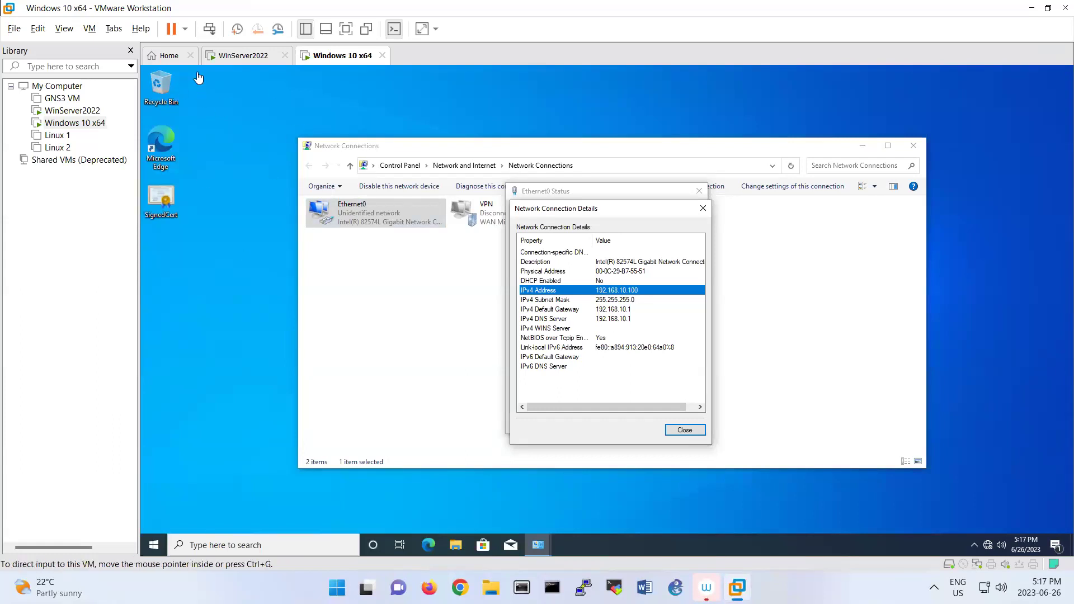
left_click(240, 55)
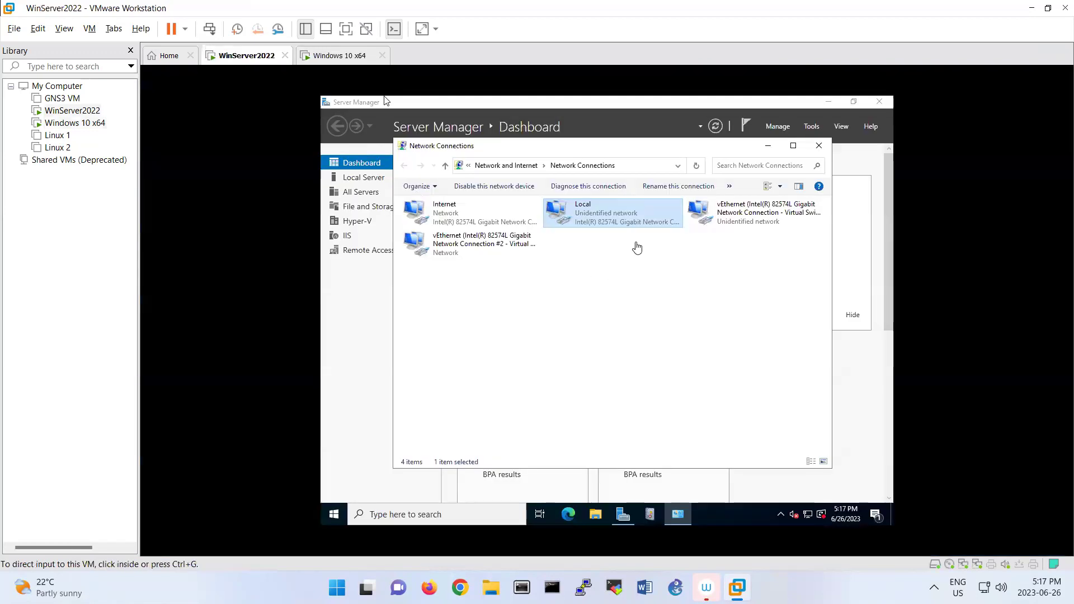
Step: Start a role-based Add Roles and Features install on the local server, expanding File and iSCSI Services
left_click(819, 145)
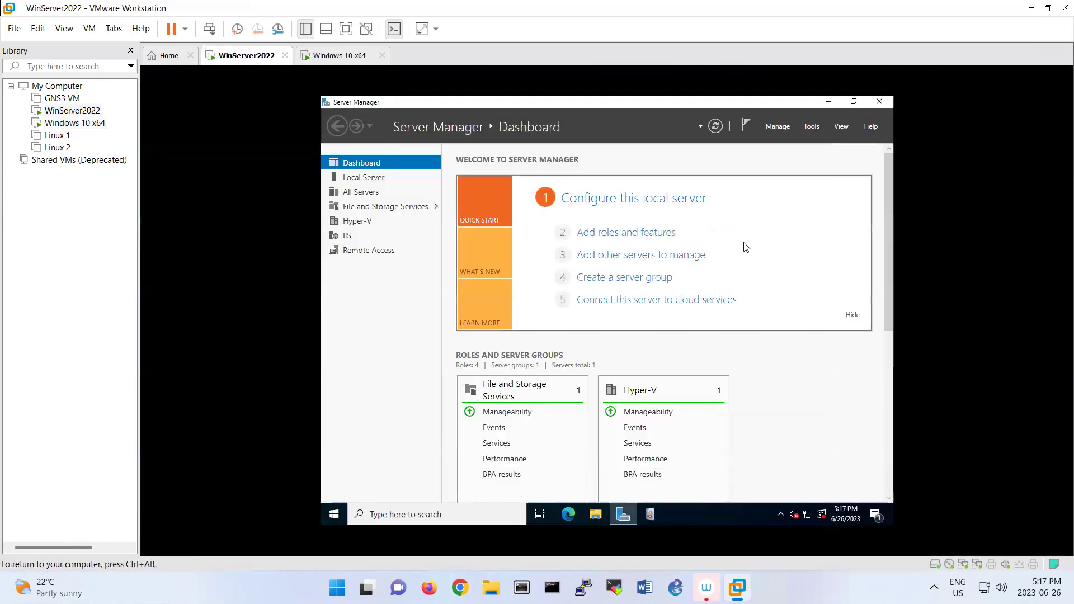
left_click(613, 233)
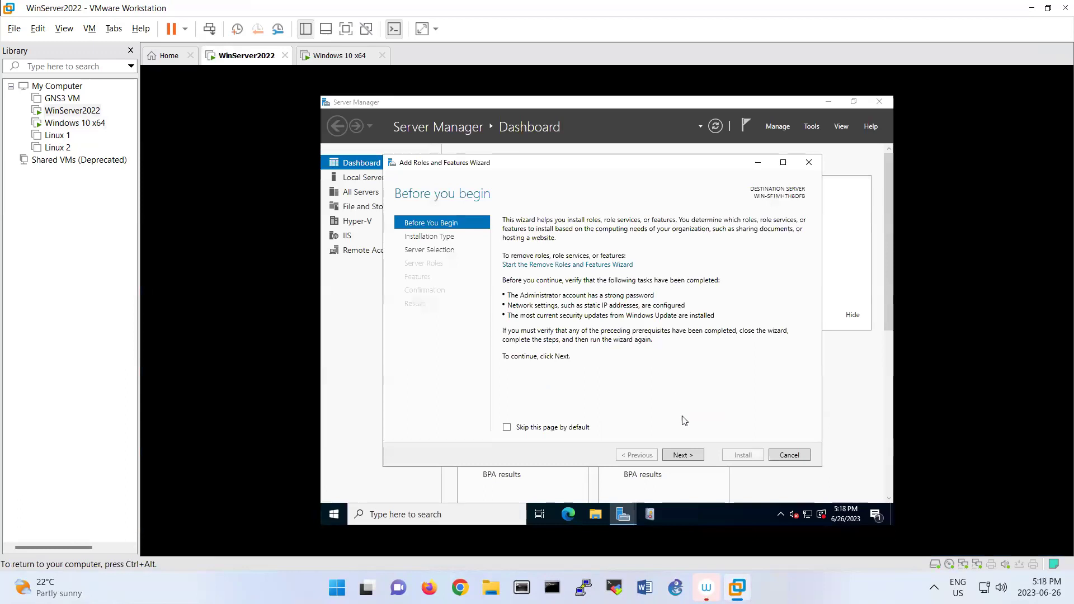
left_click(682, 455)
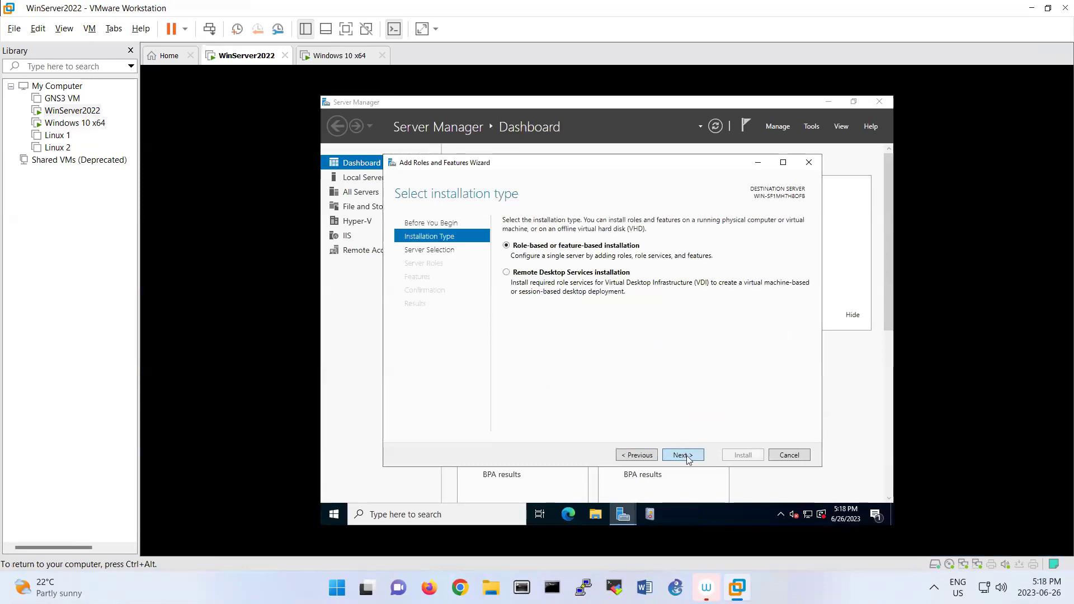
left_click(683, 455)
left_click(683, 455)
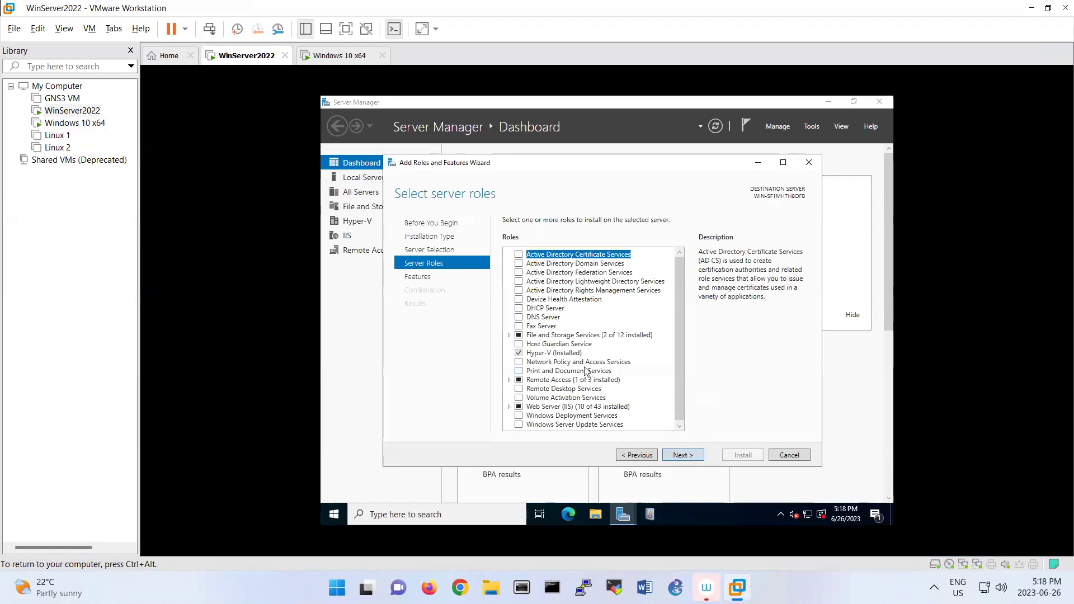
double_click(514, 336)
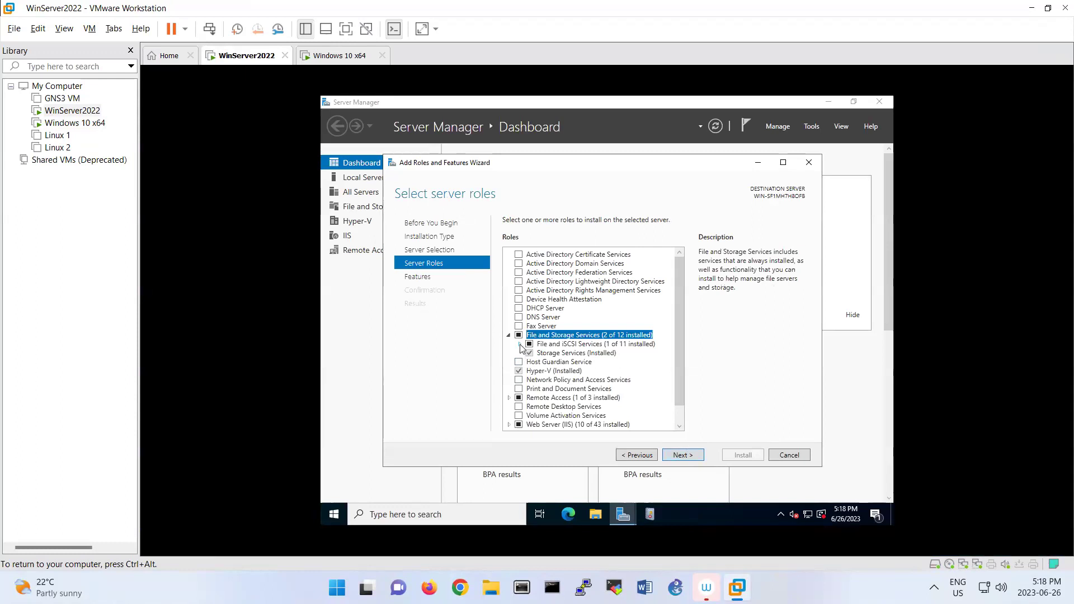
left_click(520, 346)
scroll(554, 361, "down", 1)
scroll(569, 376, "down", 1)
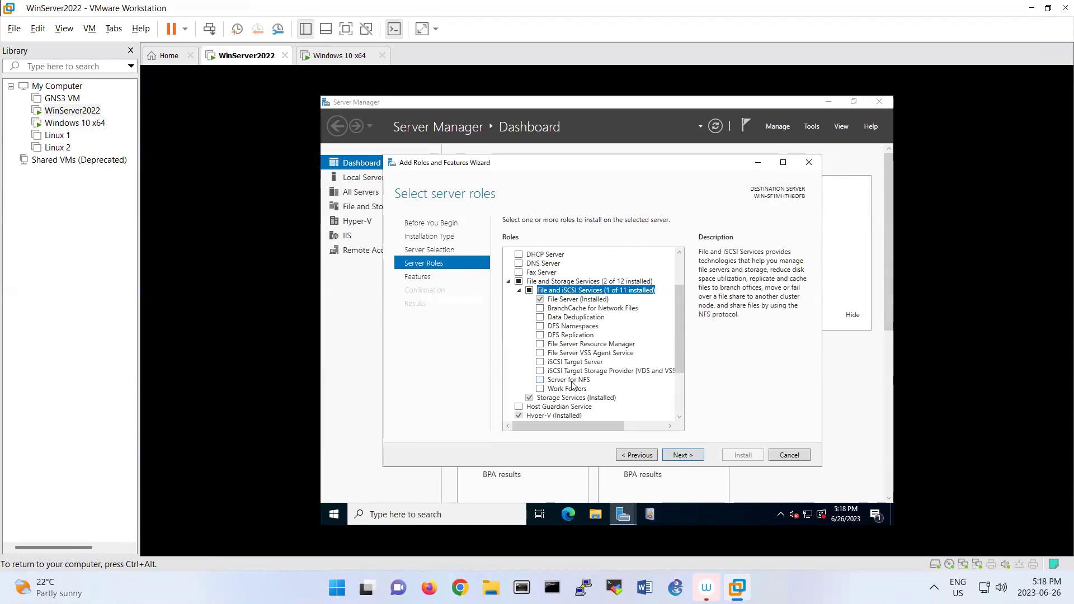
Step: Install Server for NFS with its management tools, then close the finished wizard
left_click(540, 380)
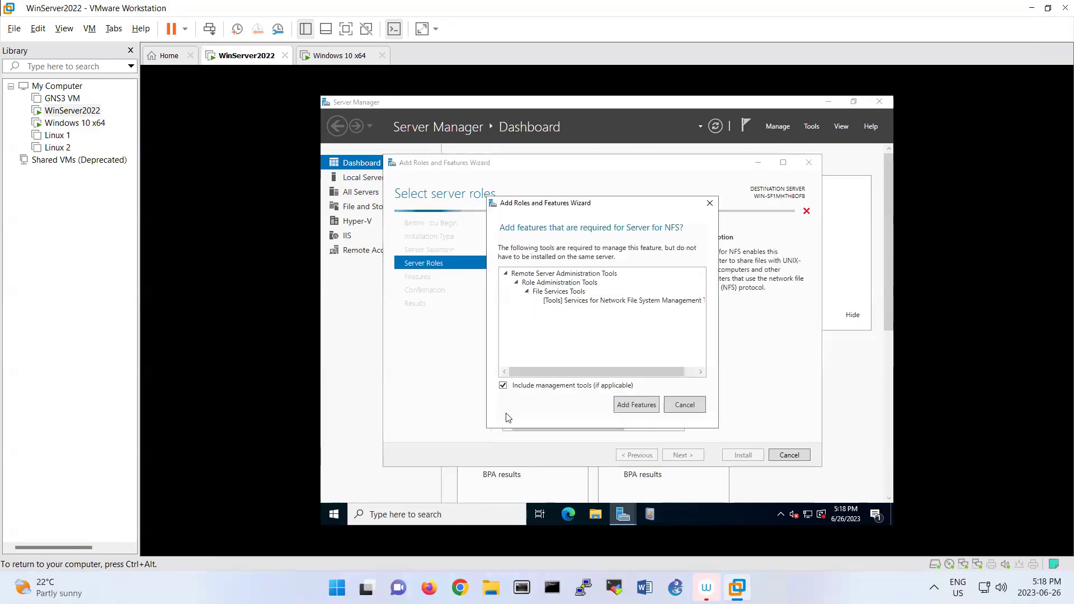
left_click(629, 409)
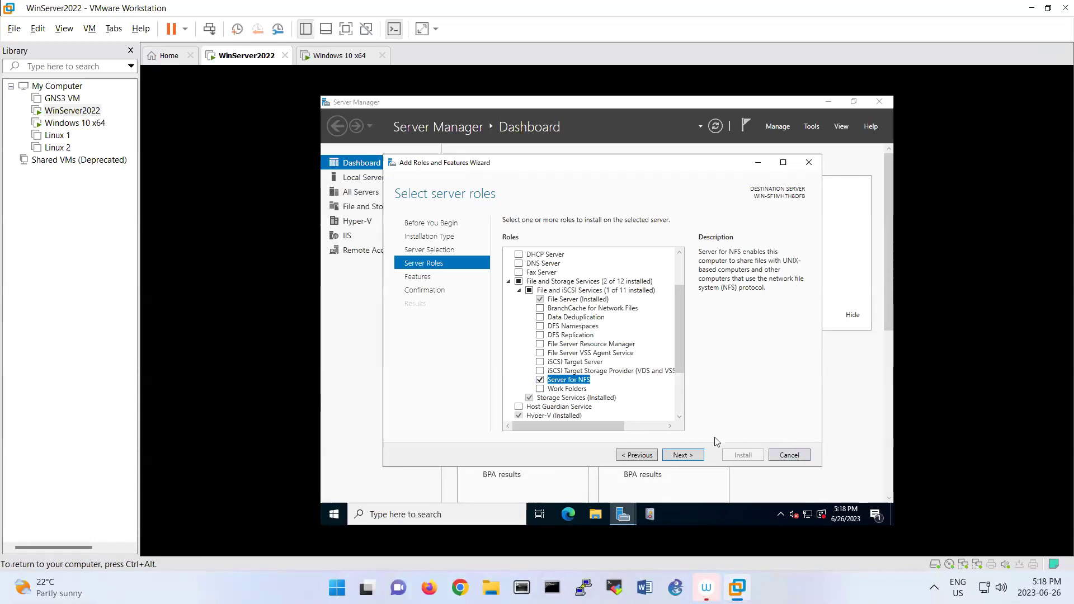
left_click(682, 455)
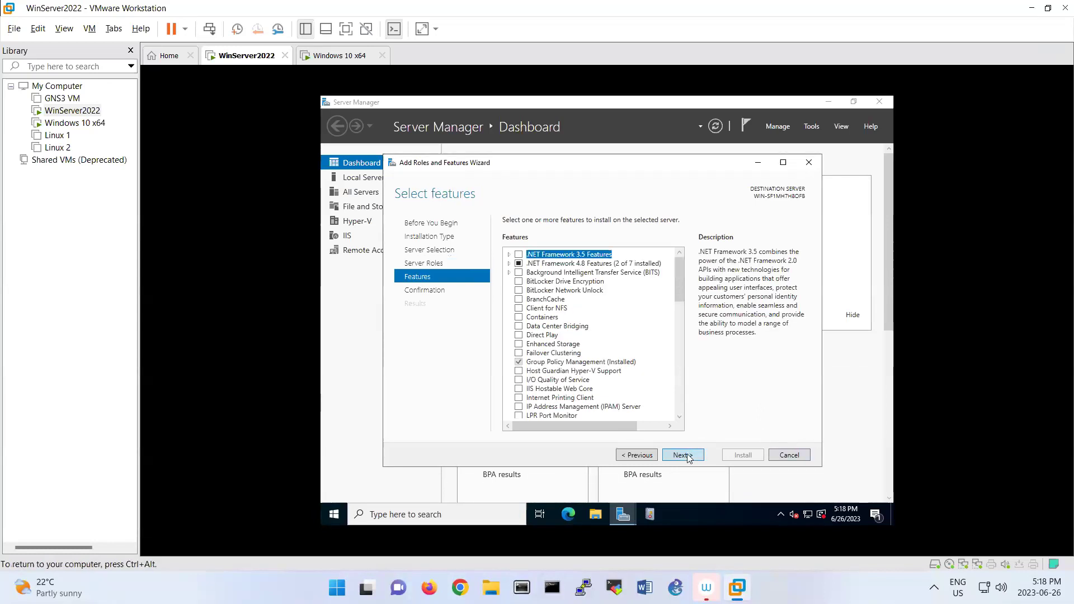
left_click(684, 455)
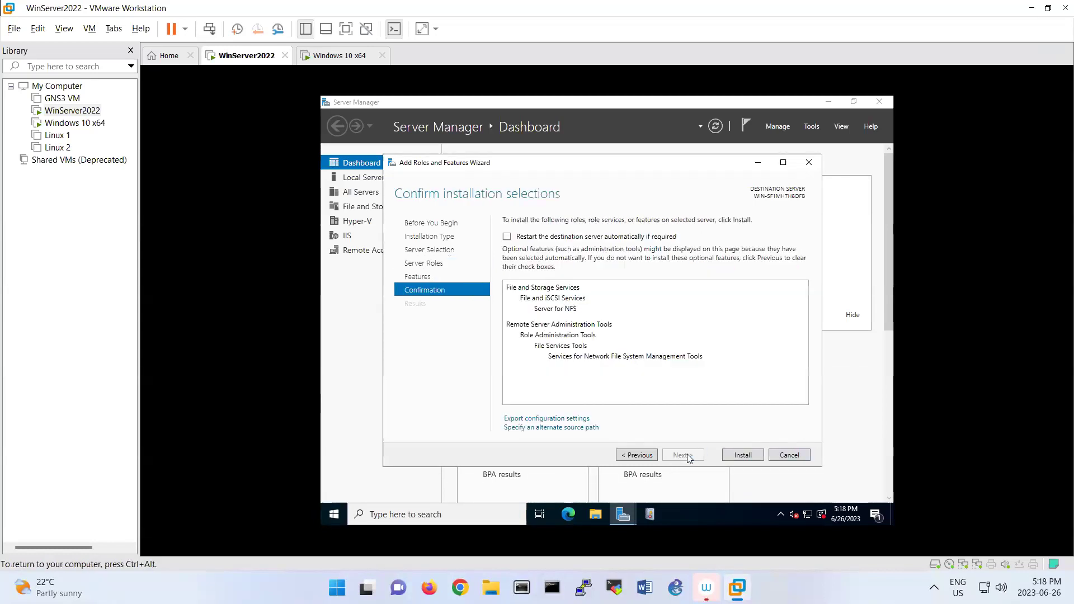
left_click(742, 455)
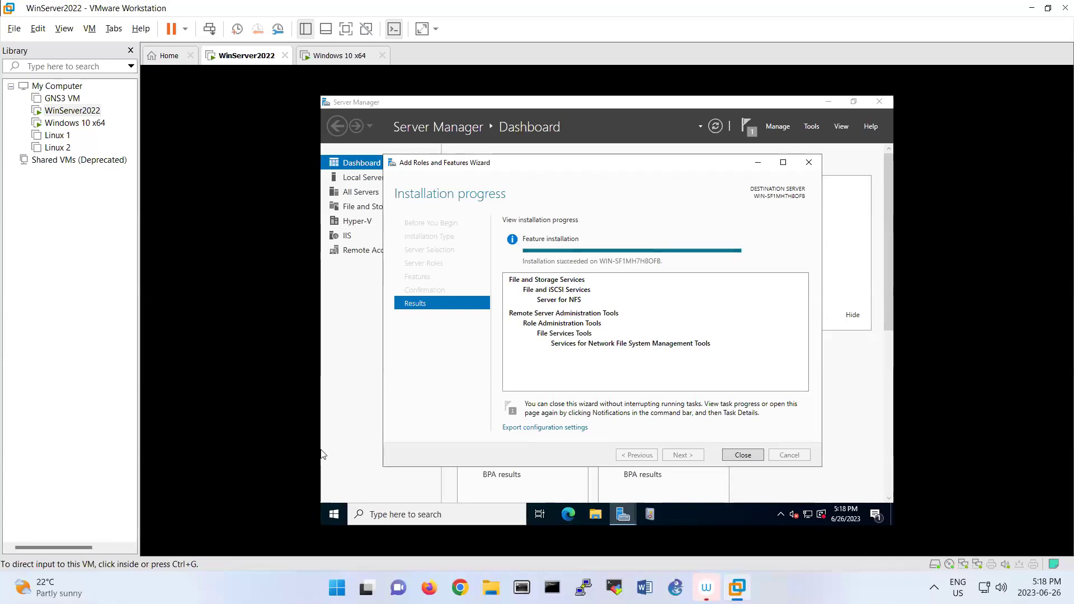
left_click(359, 386)
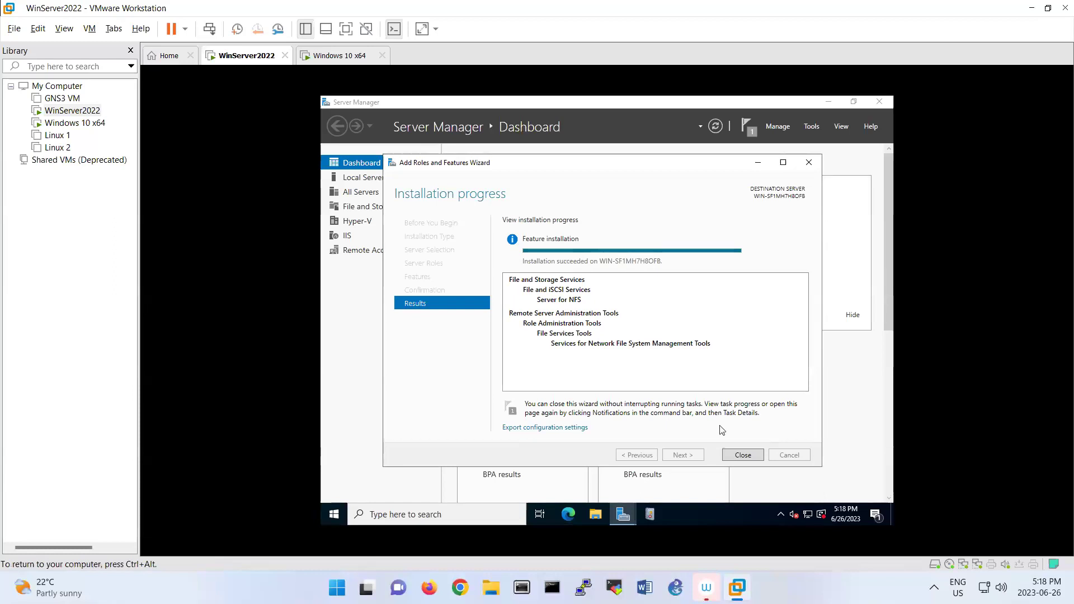
left_click(742, 455)
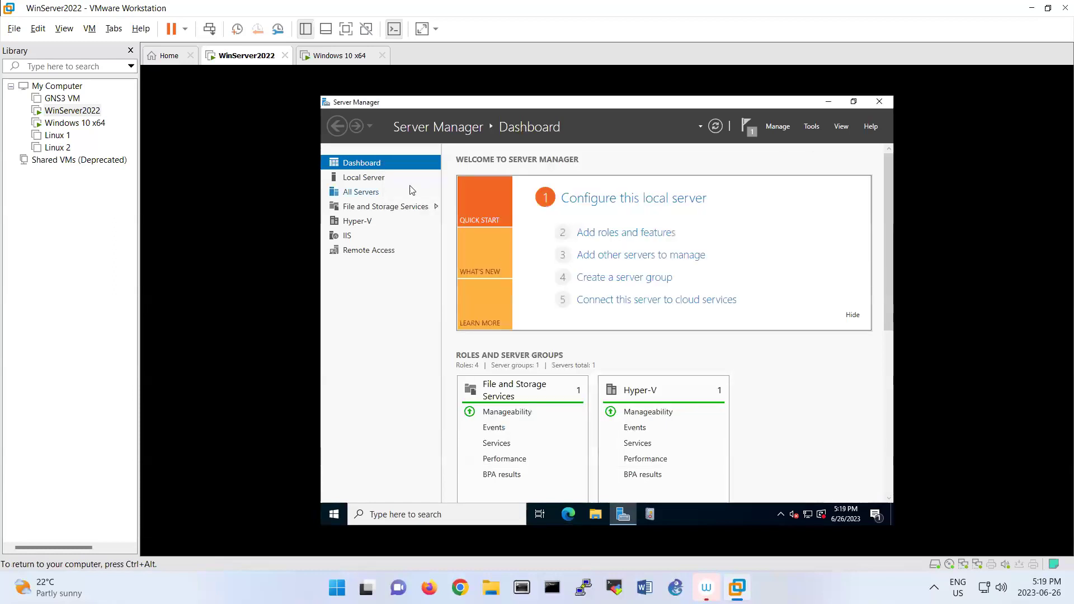
Step: Launch the New Share Wizard from File and Storage Services' shares list
left_click(347, 208)
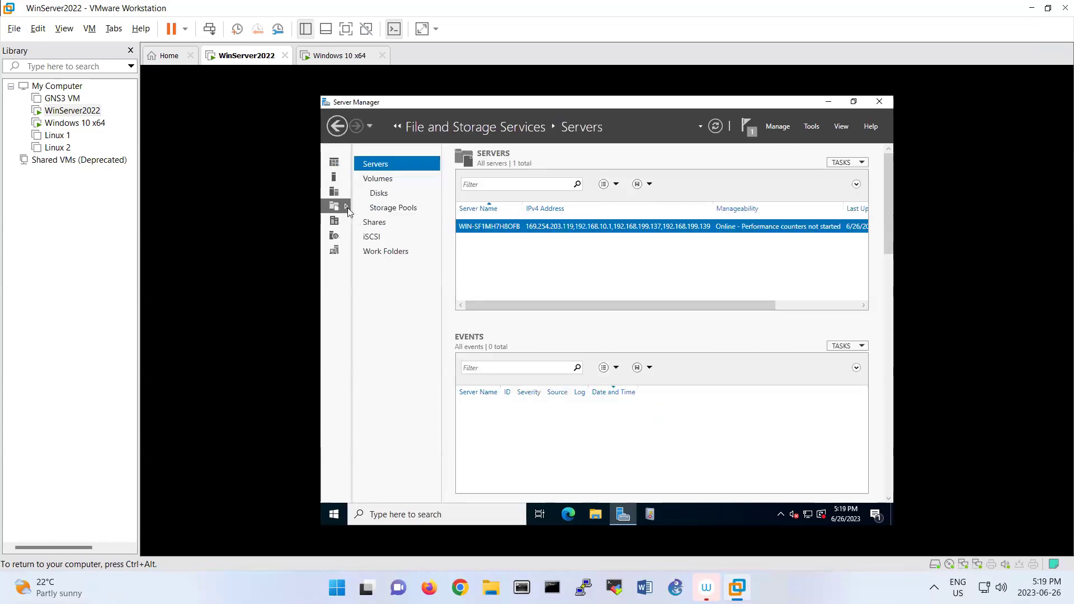
right_click(503, 233)
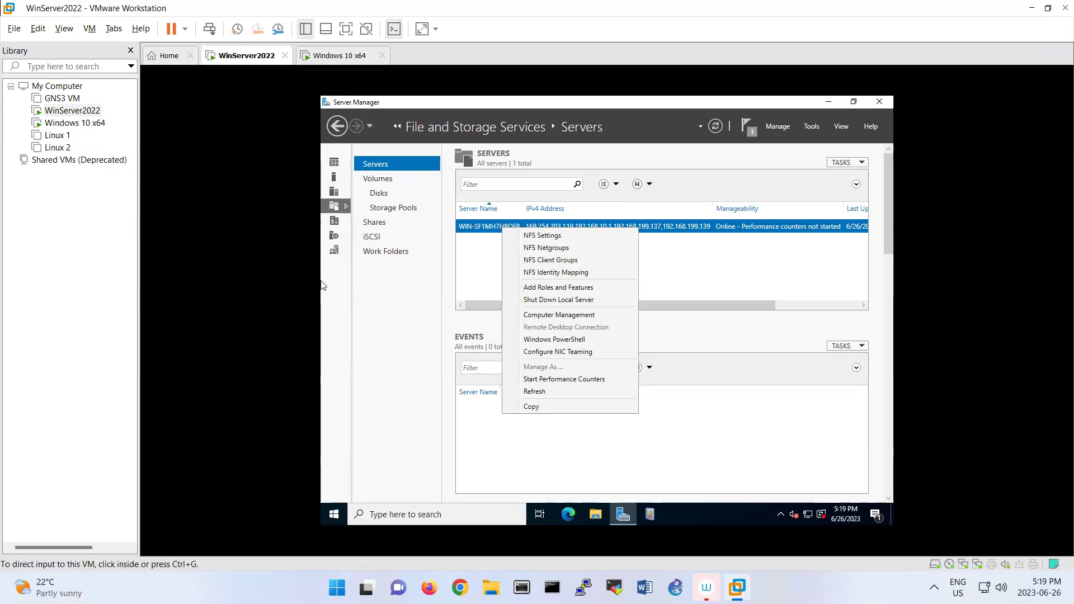
left_click(368, 224)
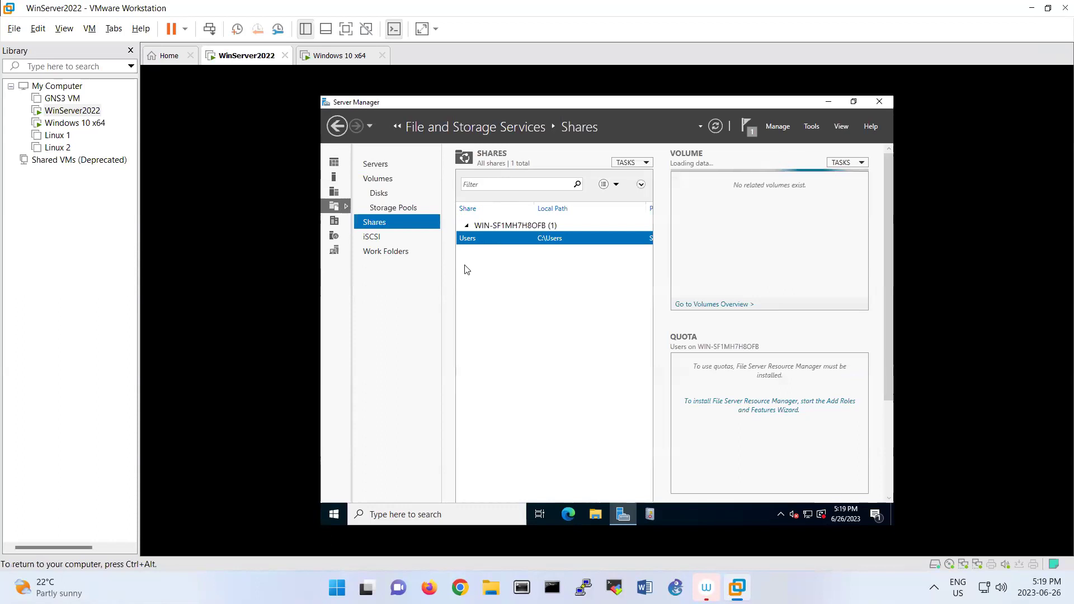
right_click(516, 285)
left_click(537, 281)
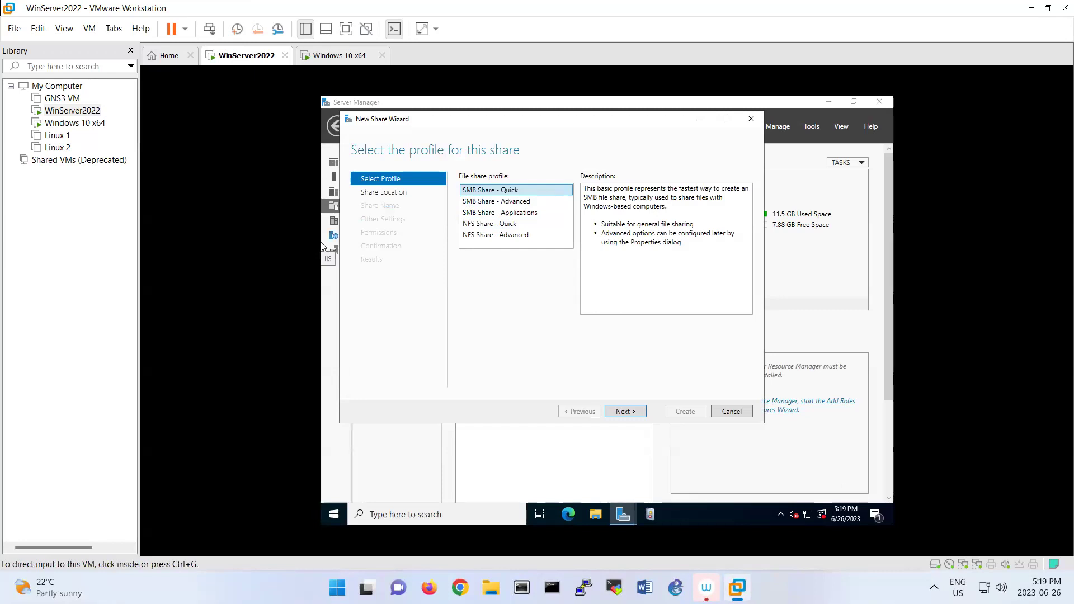
Step: Choose the NFS Share - Quick profile and browse for a custom share path
left_click(489, 223)
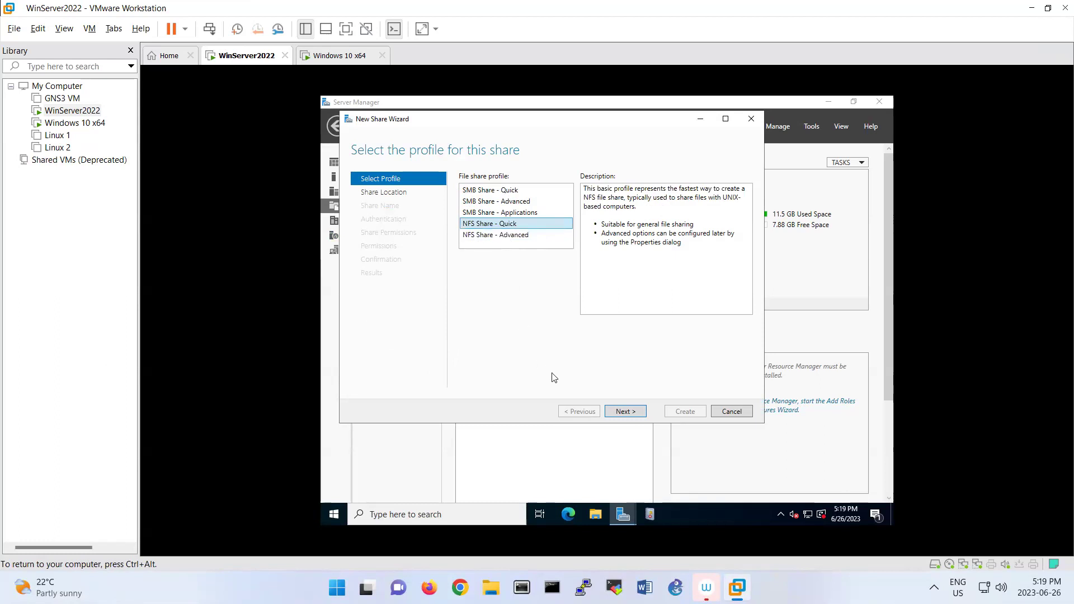
left_click(626, 412)
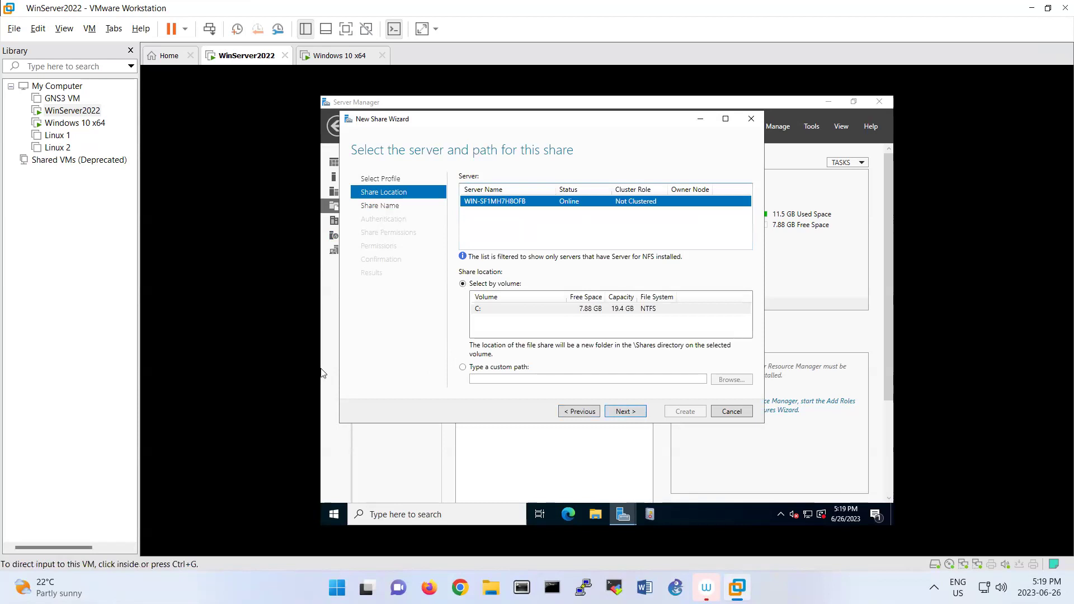
left_click(381, 417)
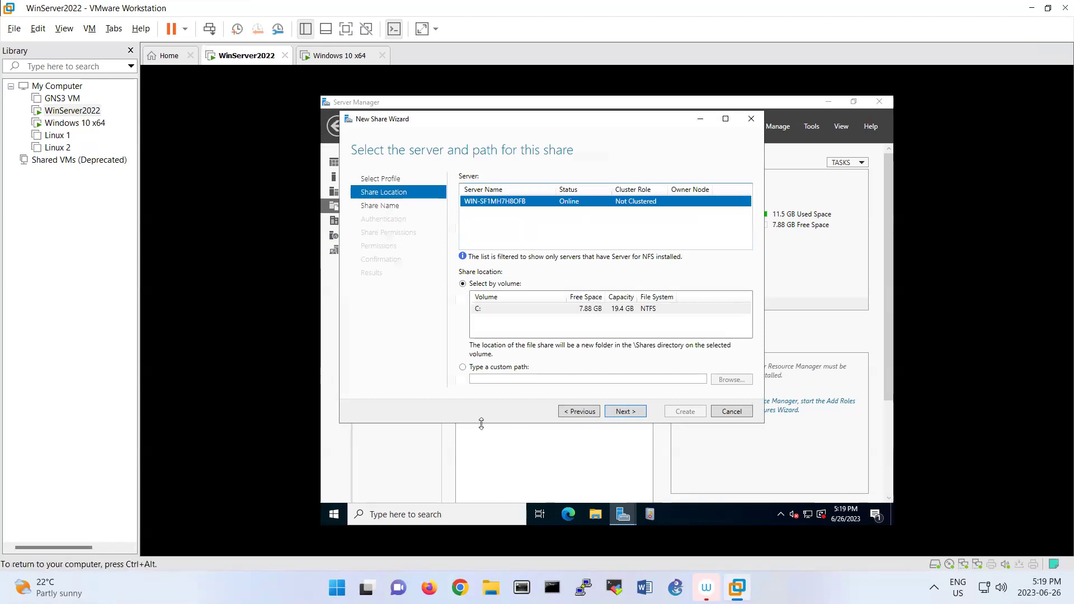
left_click(463, 367)
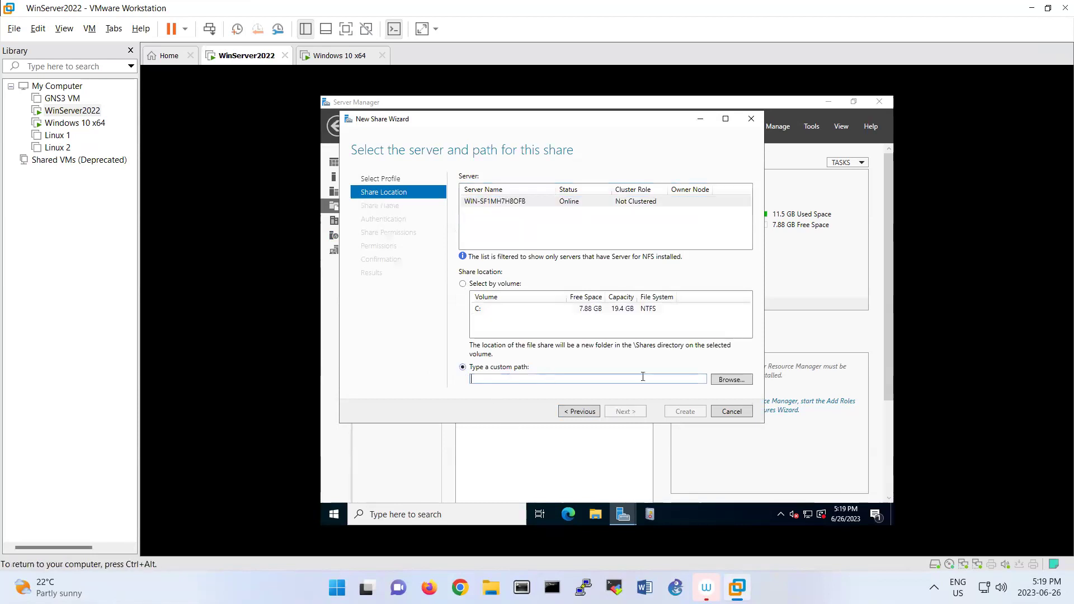
left_click(732, 379)
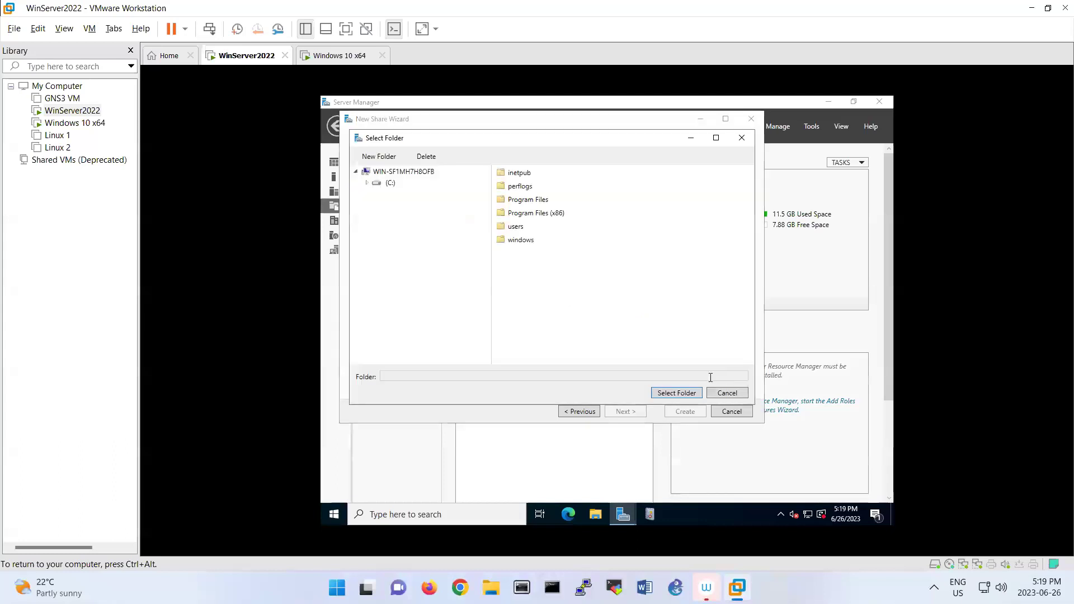
Step: Create a new folder 'share' on C: and use C:\share as the share path
left_click(371, 185)
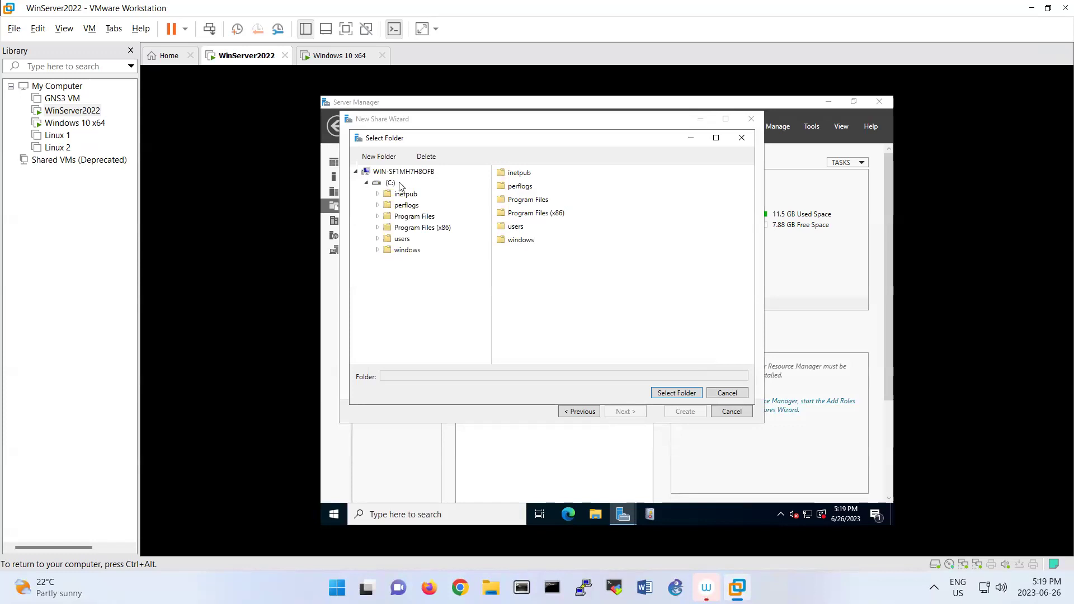
left_click(391, 183)
left_click(379, 156)
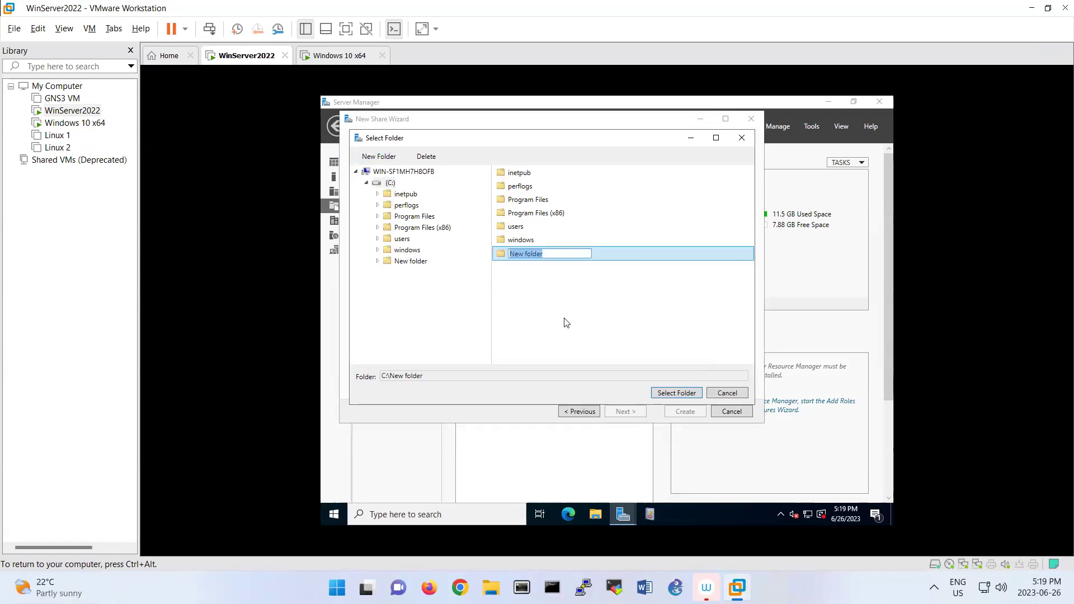
type("share")
key("Return")
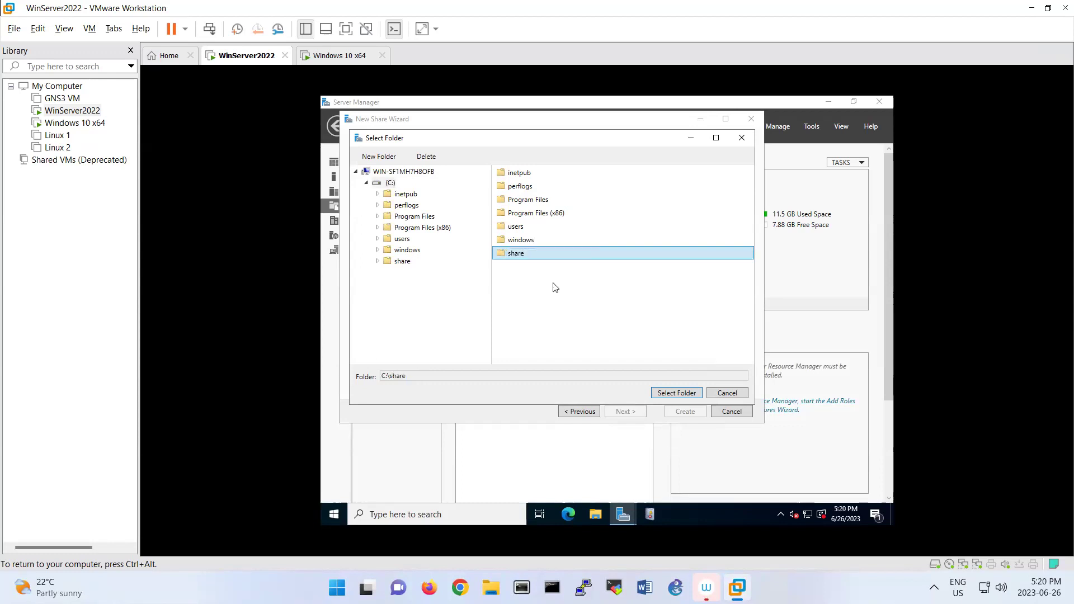
left_click(525, 258)
left_click(506, 259)
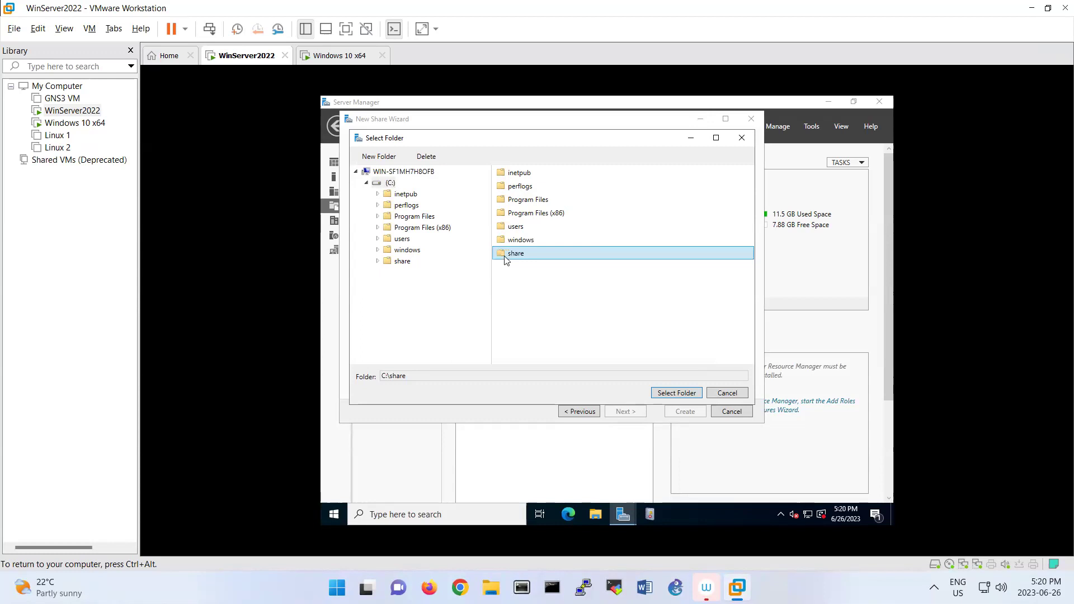
left_click(676, 393)
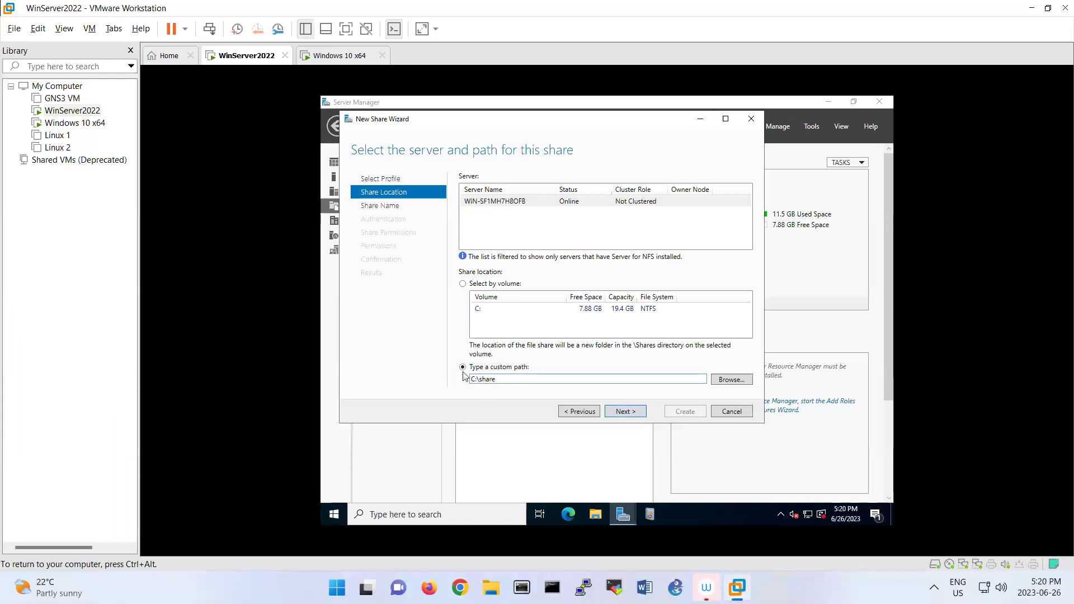
Step: Keep the share name 'share', review its remote path, and go on to authentication
left_click(626, 411)
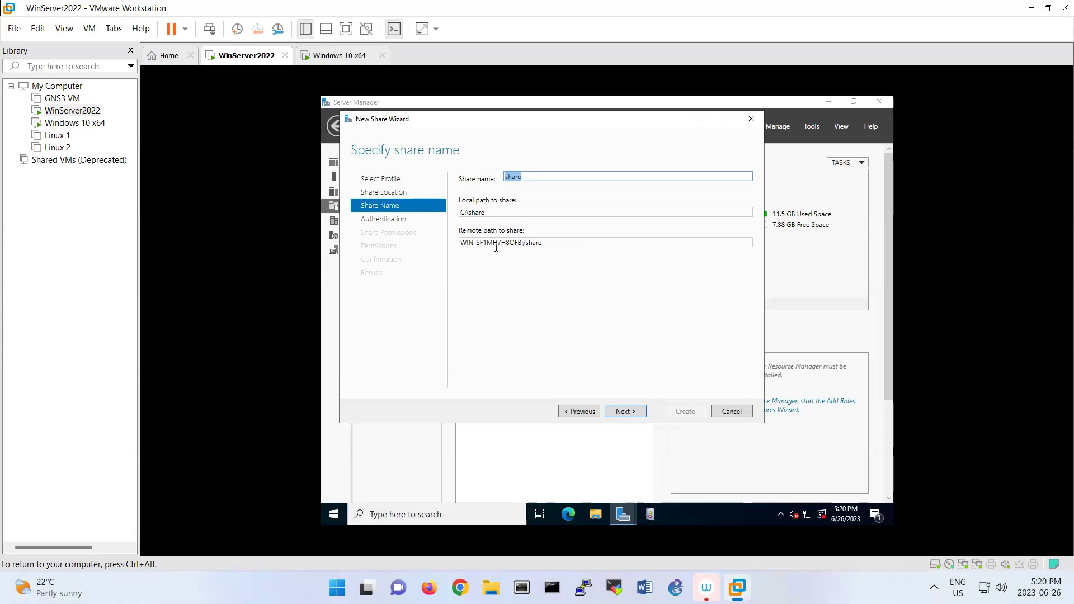
double_click(555, 244)
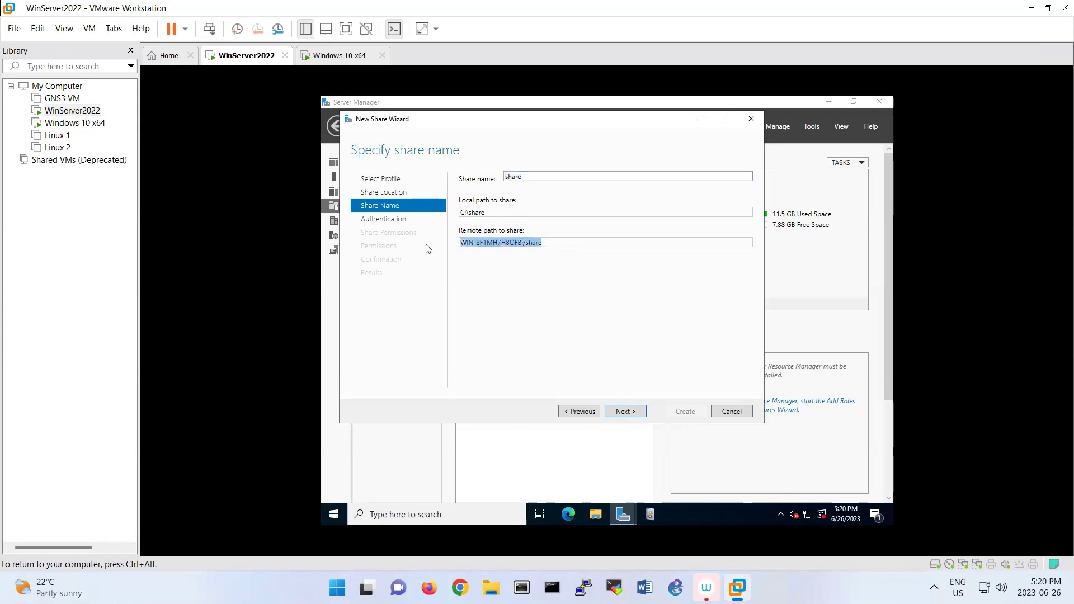
left_click(626, 411)
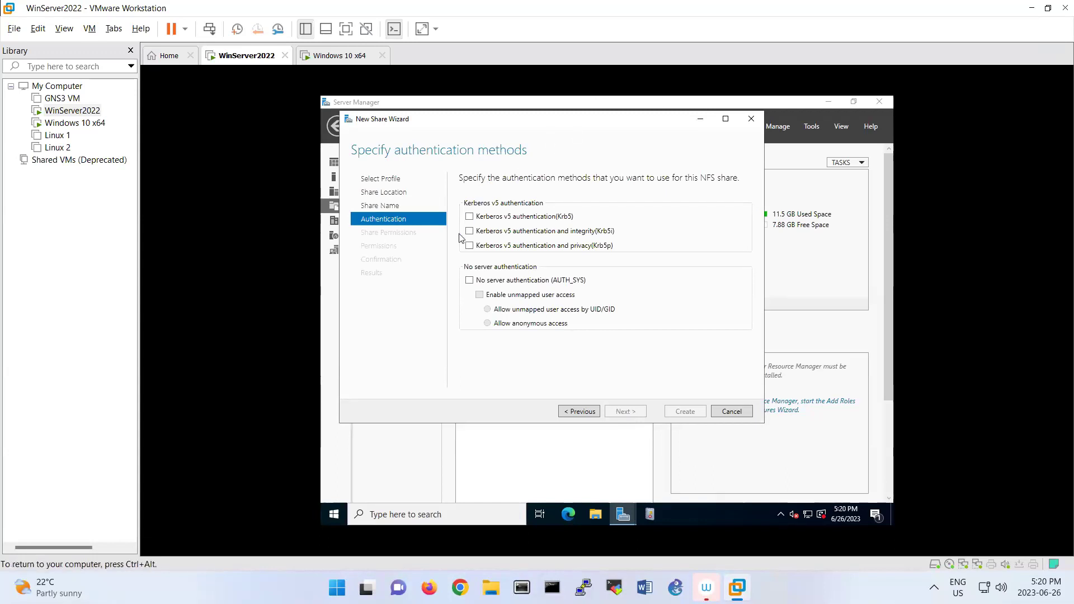
Step: Enable Krb5, Krb5i, Krb5p and AUTH_SYS authentication, then go on to share permissions
left_click(469, 218)
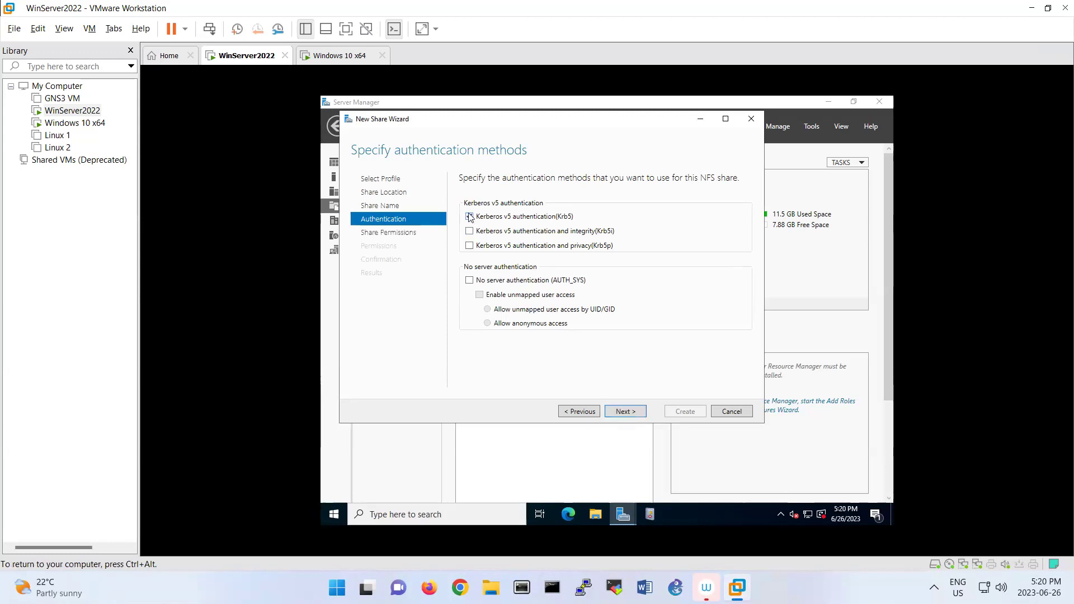
left_click(469, 231)
left_click(469, 280)
left_click(469, 245)
left_click(622, 411)
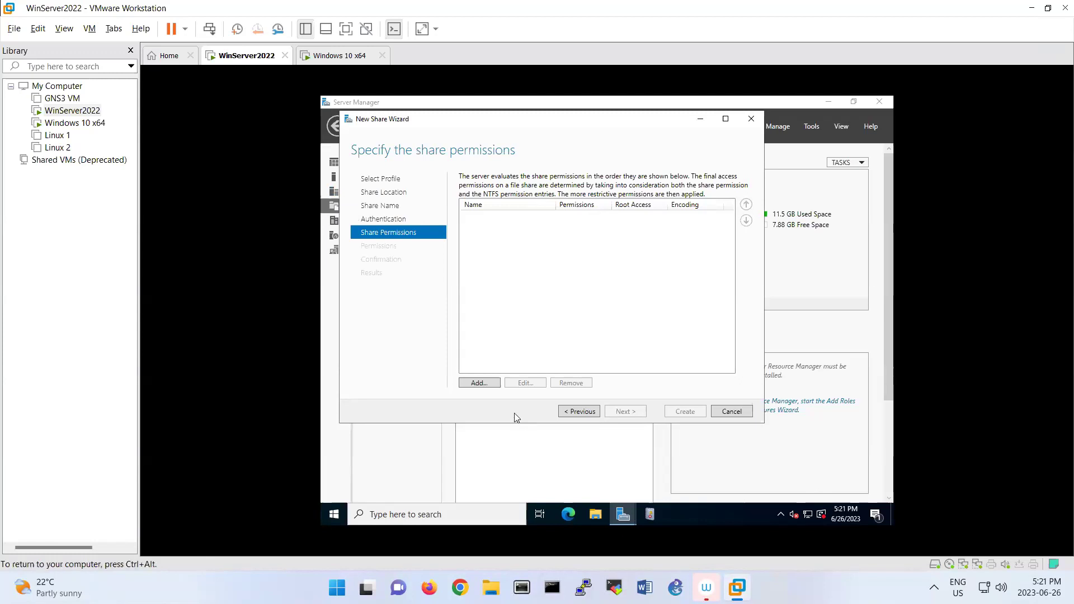
Step: Grant host 192.168.10.100 Read/Write share access, checking the client's address first
left_click(481, 382)
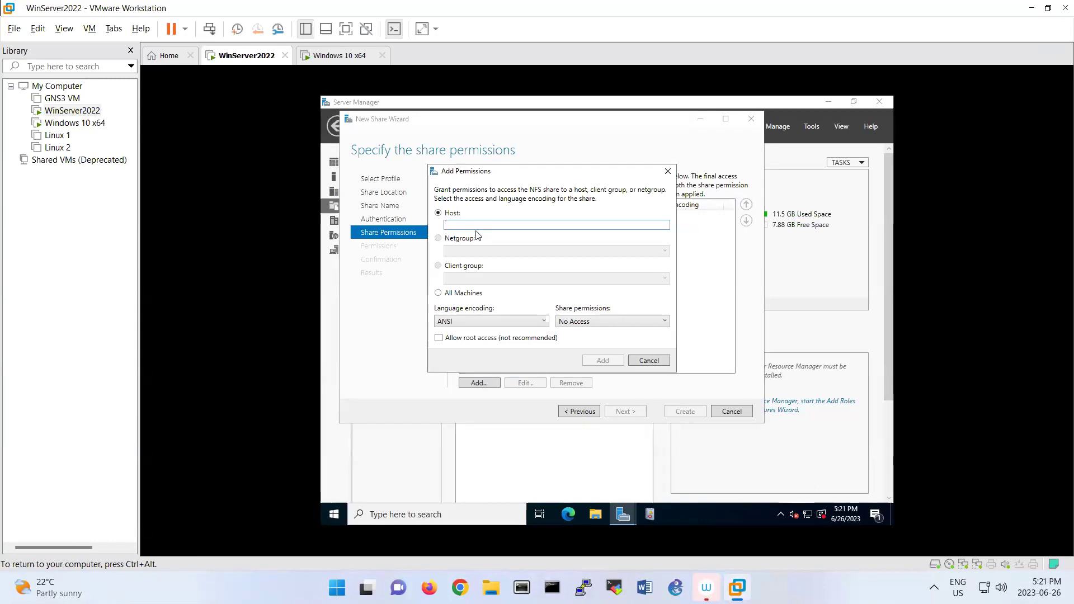
left_click(339, 55)
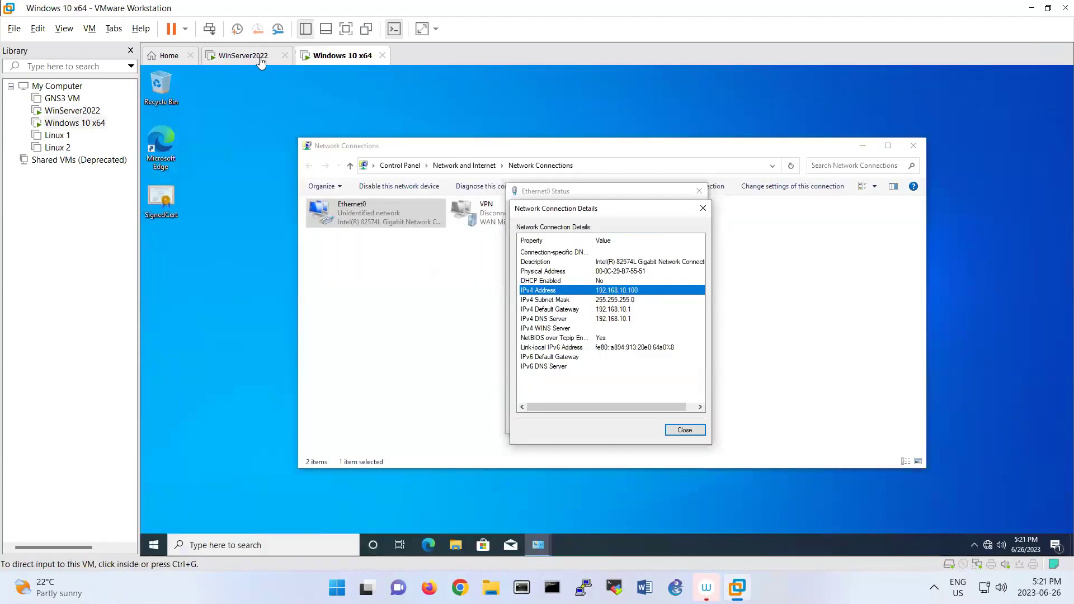
left_click(244, 56)
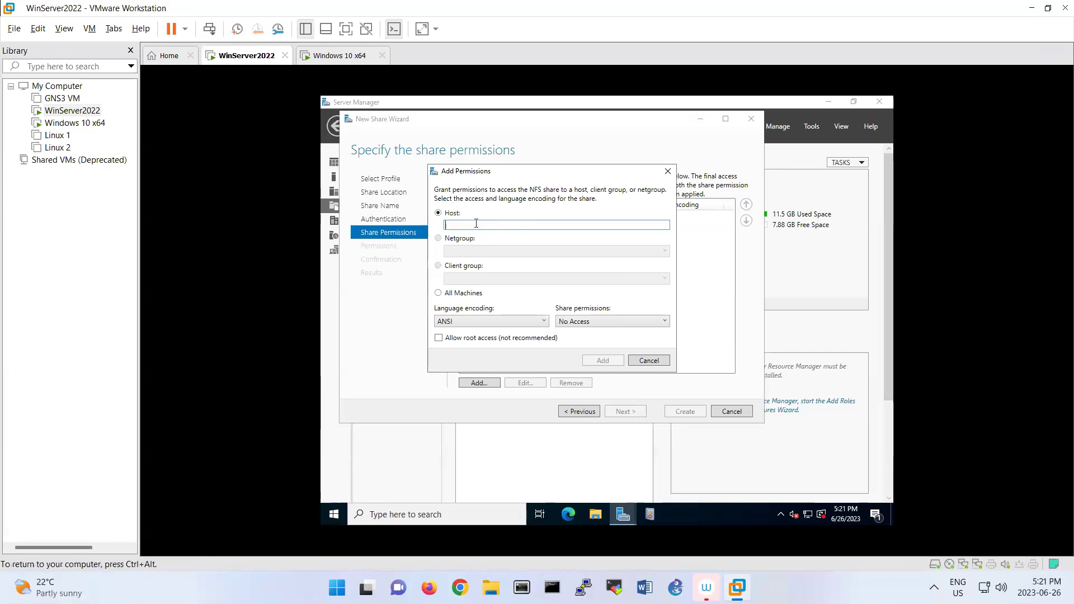
type("192.168.10")
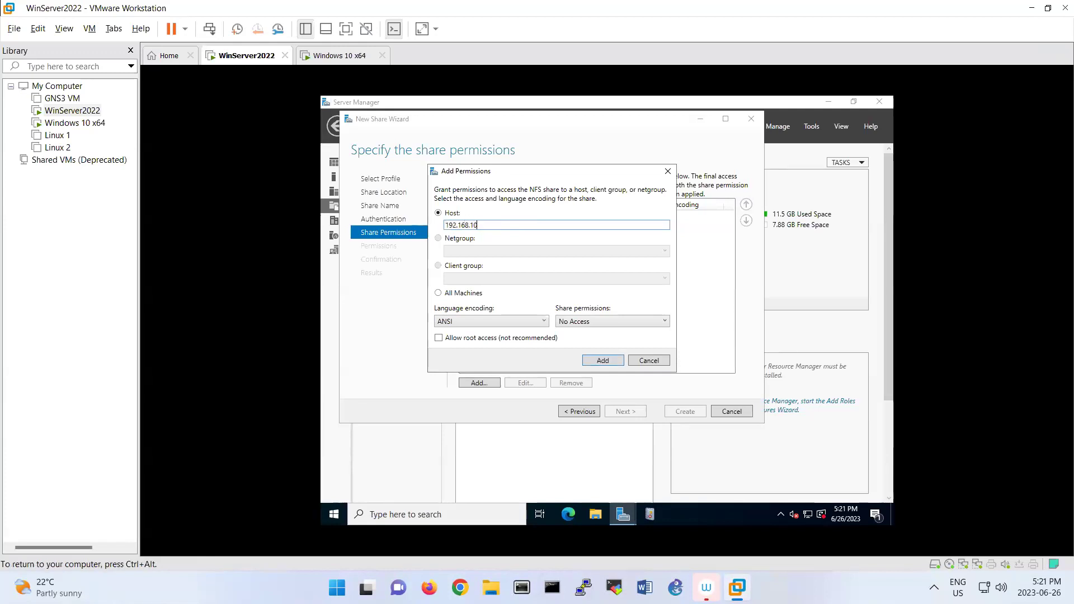
type(".100")
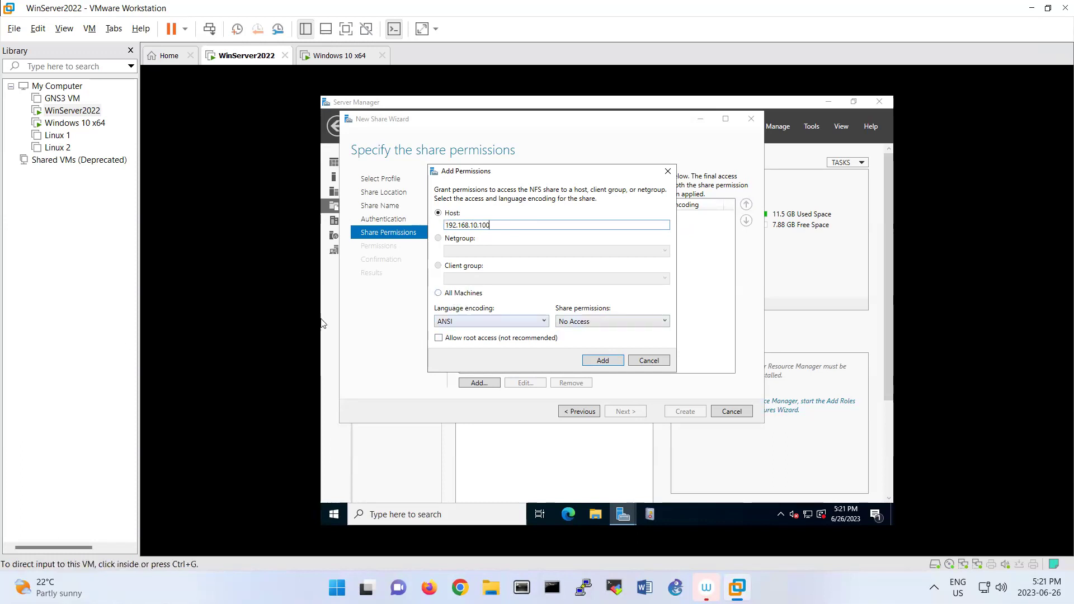
left_click(607, 324)
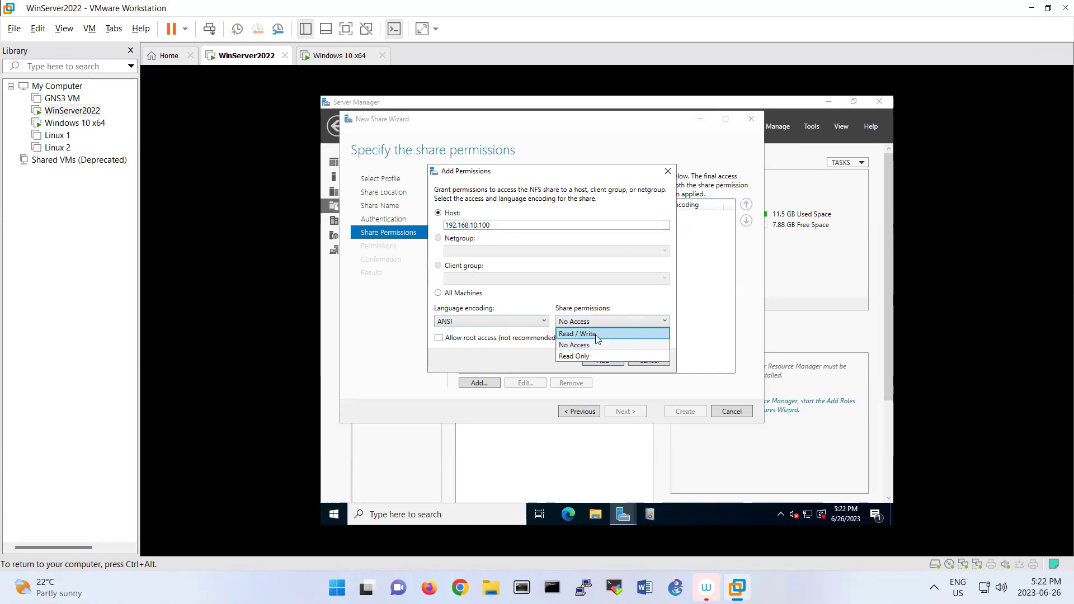
left_click(594, 335)
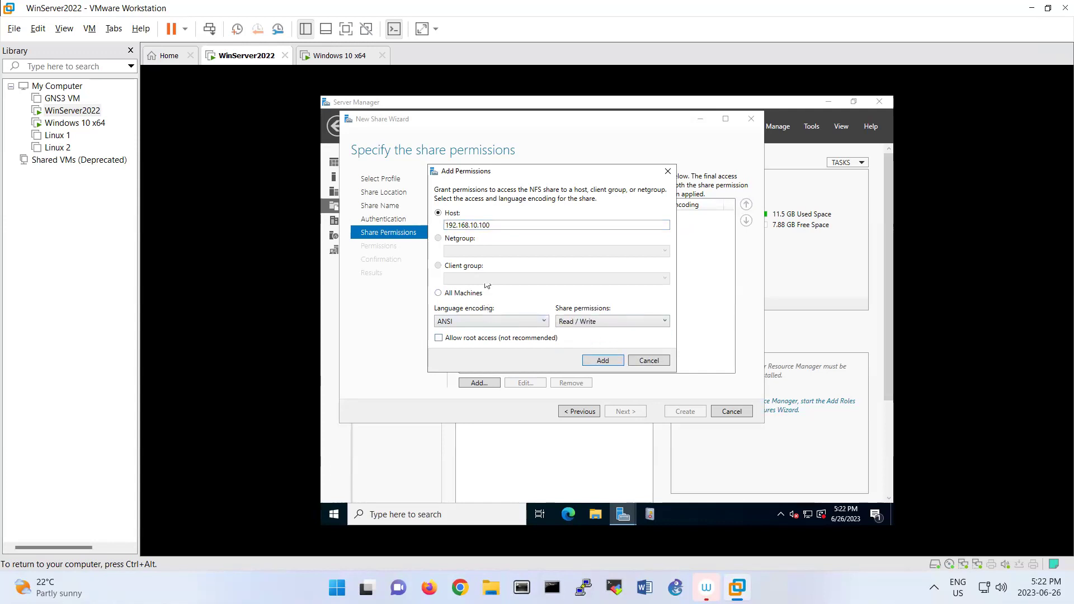
double_click(470, 225)
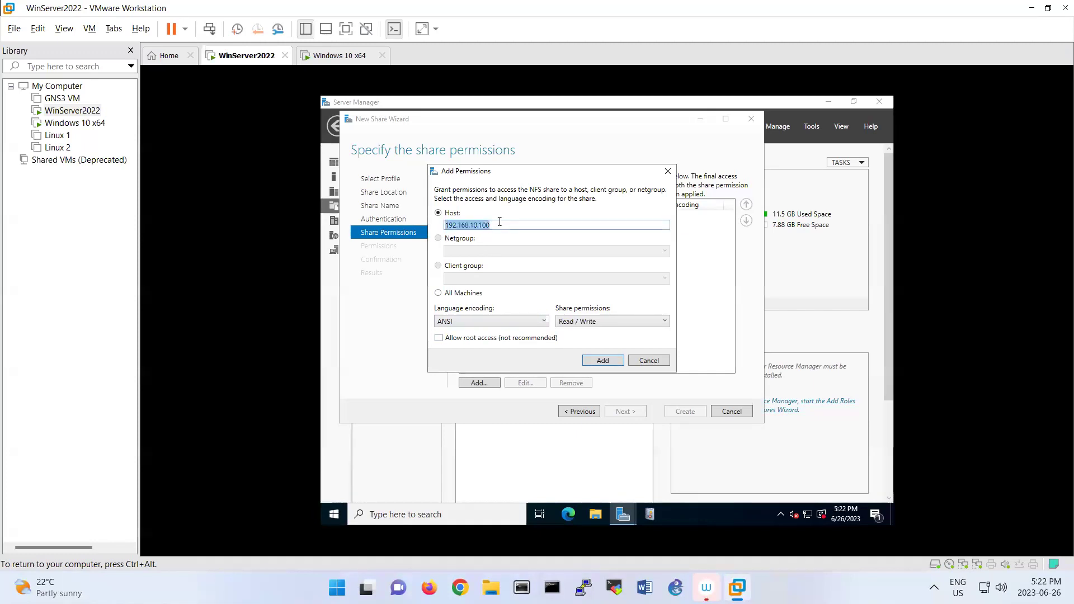
left_click(604, 362)
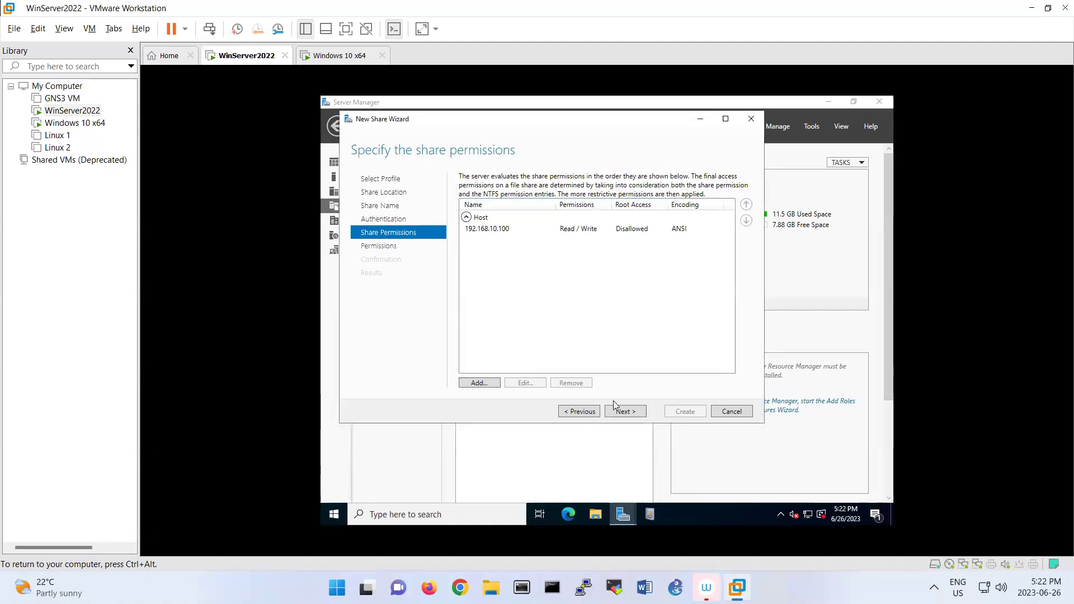
left_click(625, 412)
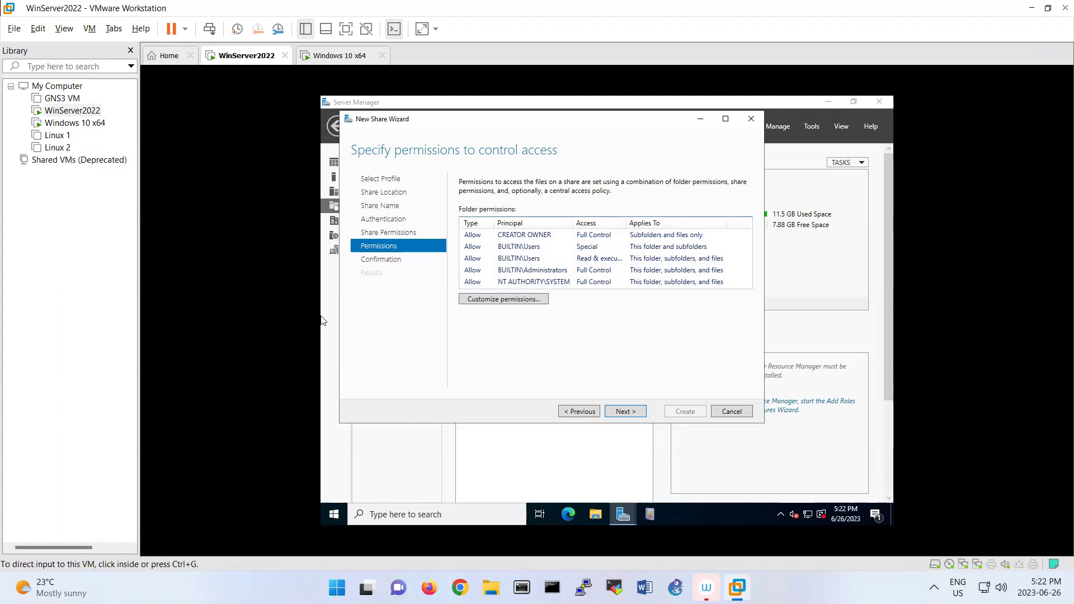
Step: Confirm the summary, create the C:\share NFS share, and close the wizard
left_click(626, 412)
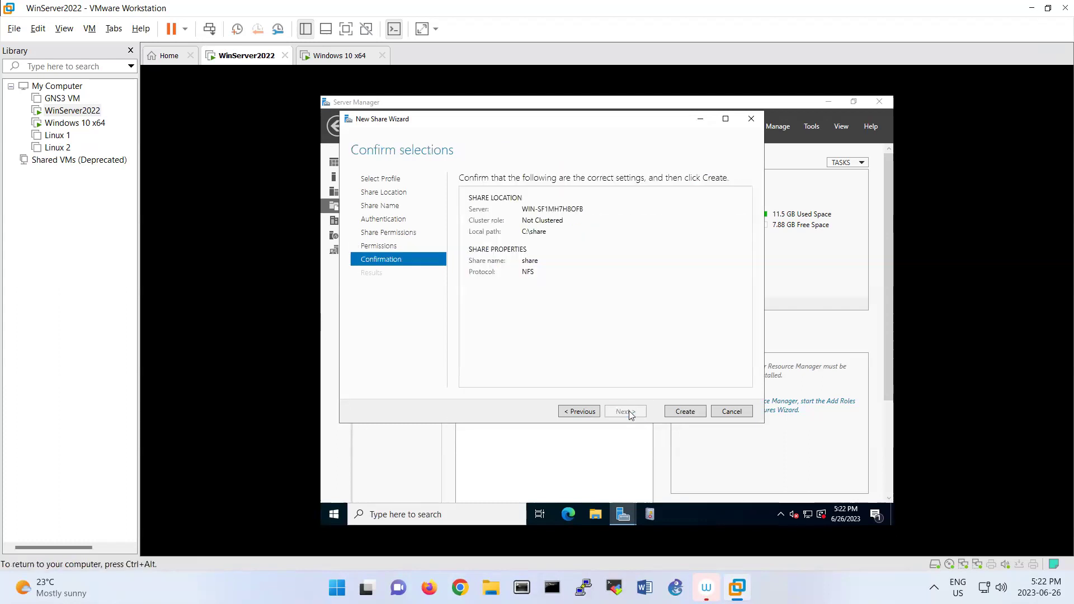
left_click(685, 412)
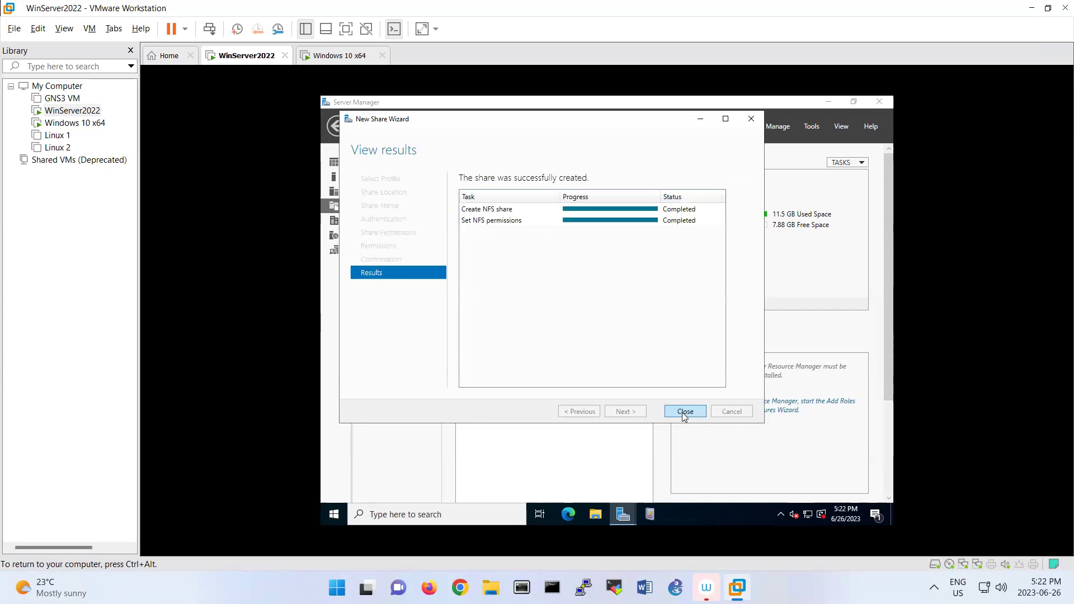
left_click(685, 413)
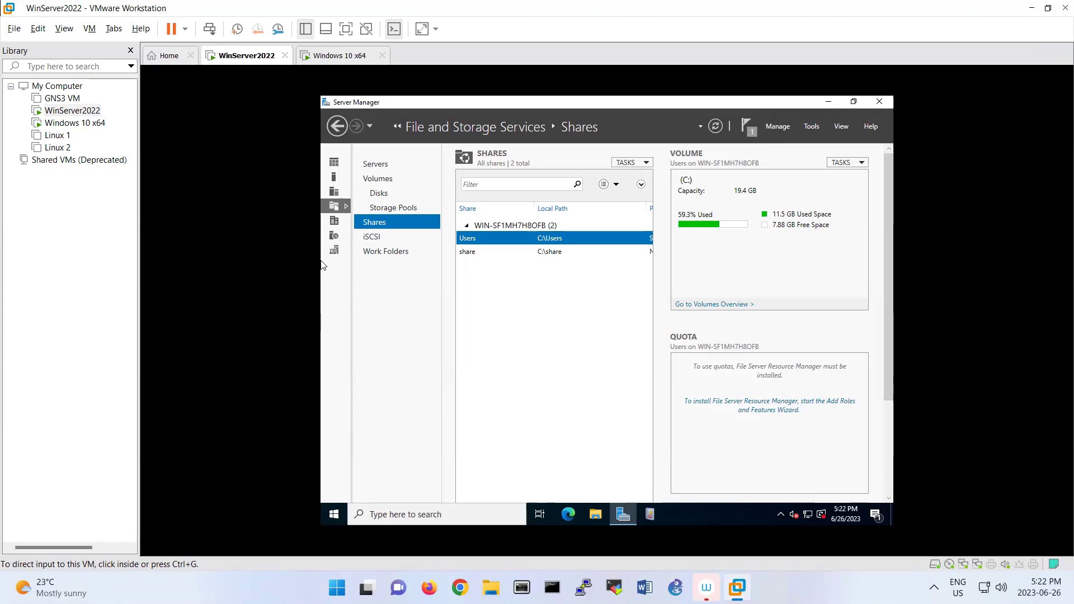
left_click(387, 328)
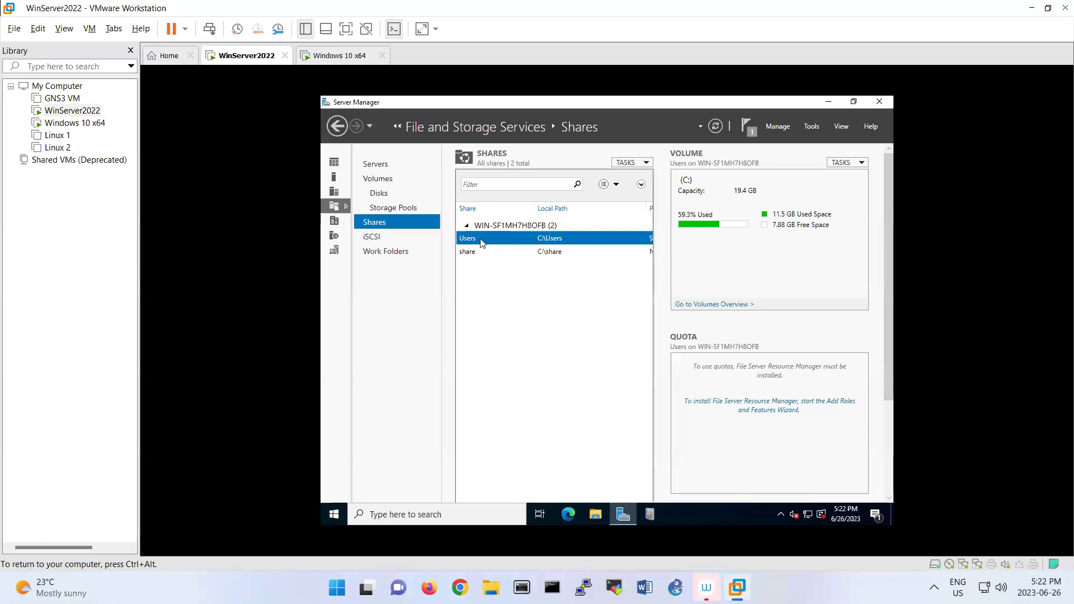
Step: On the Windows 10 VM, open Control Panel and list its items as small icons
left_click(339, 55)
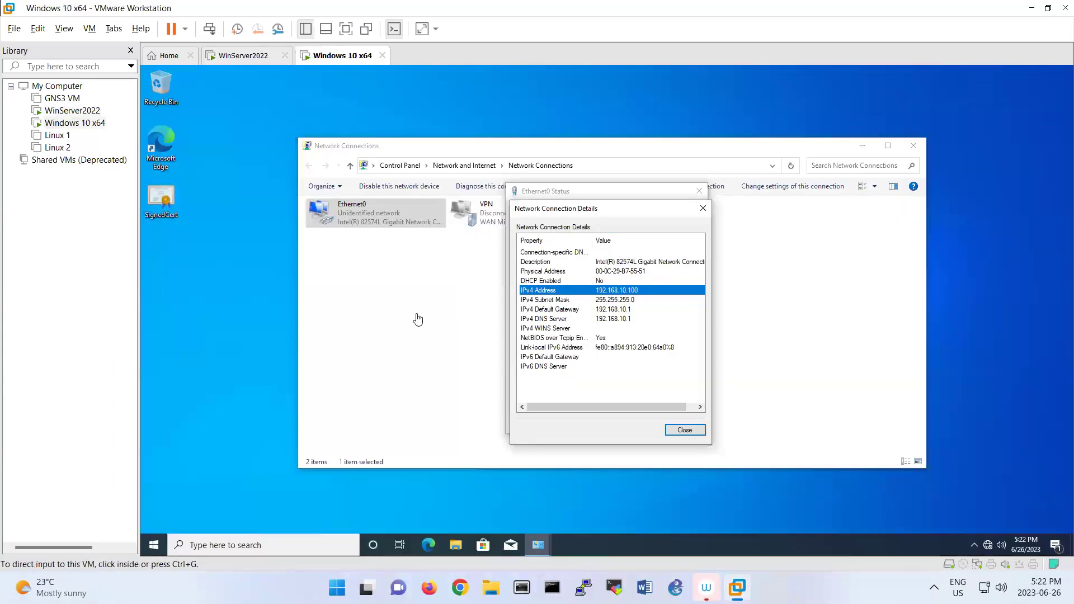
left_click(156, 546)
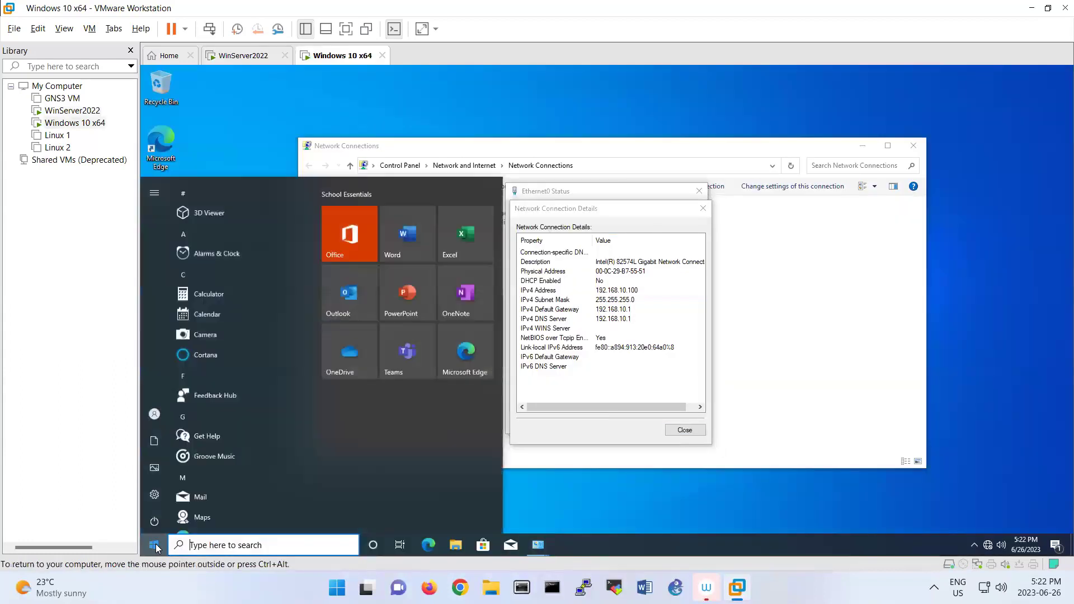
type("control")
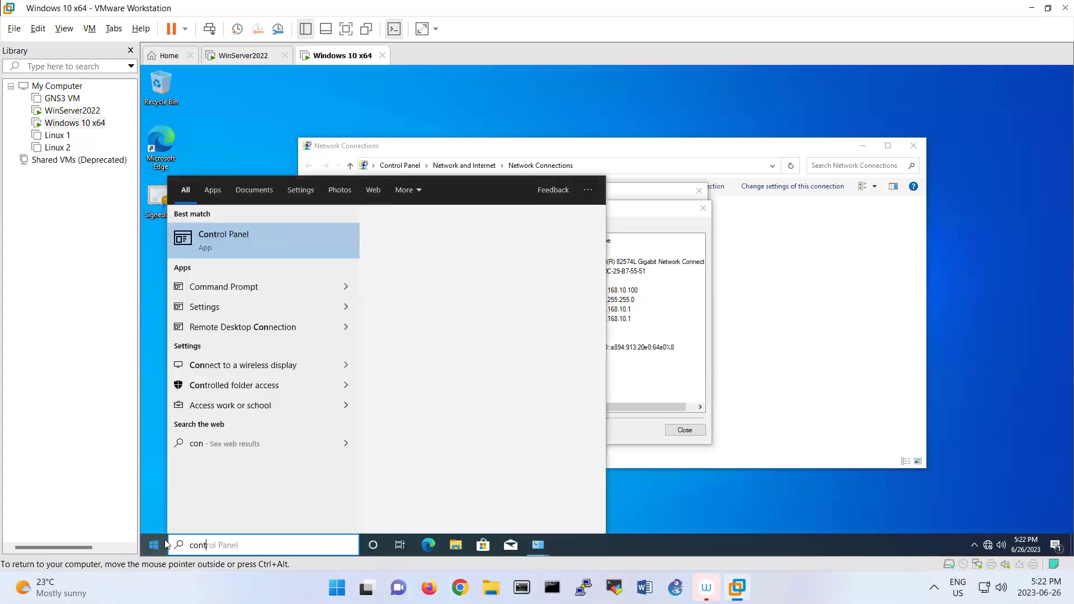
key("Return")
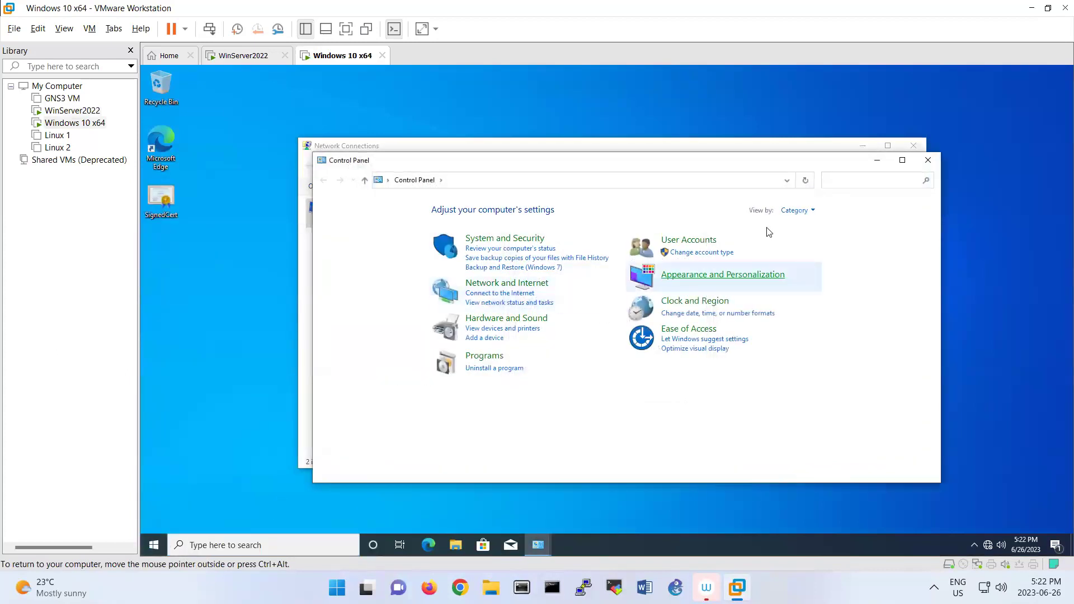
left_click(797, 209)
left_click(795, 254)
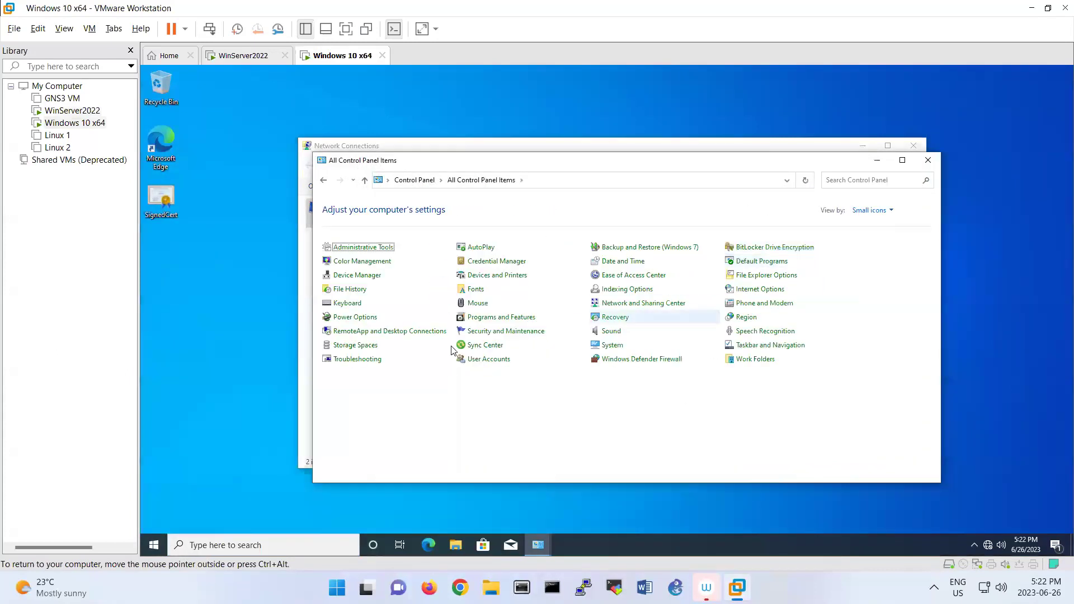
Step: From Programs and Features, open Windows Features and select Services for NFS
left_click(501, 317)
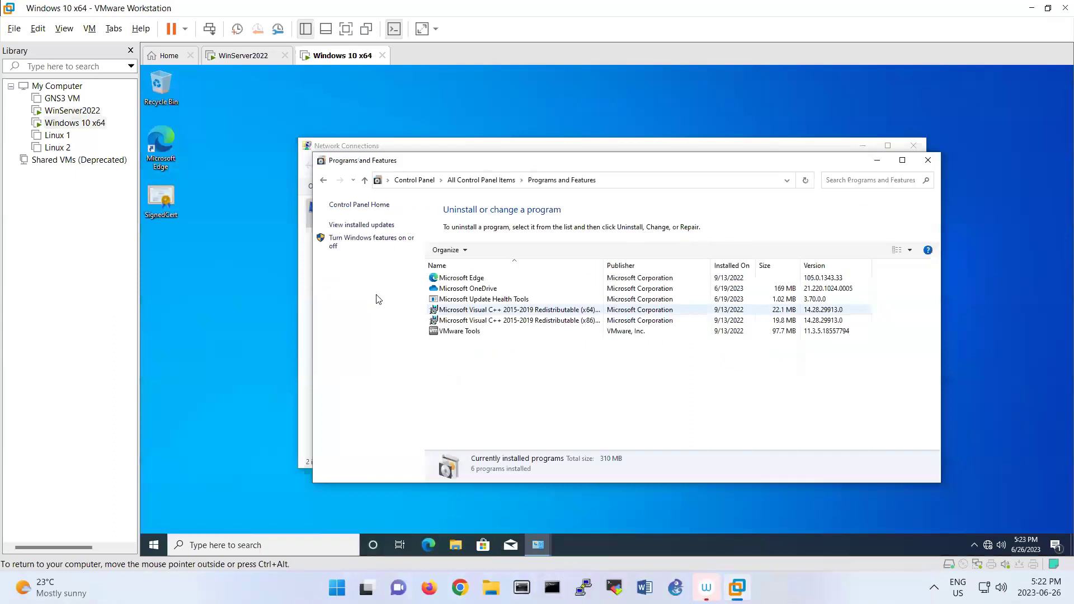
left_click(366, 241)
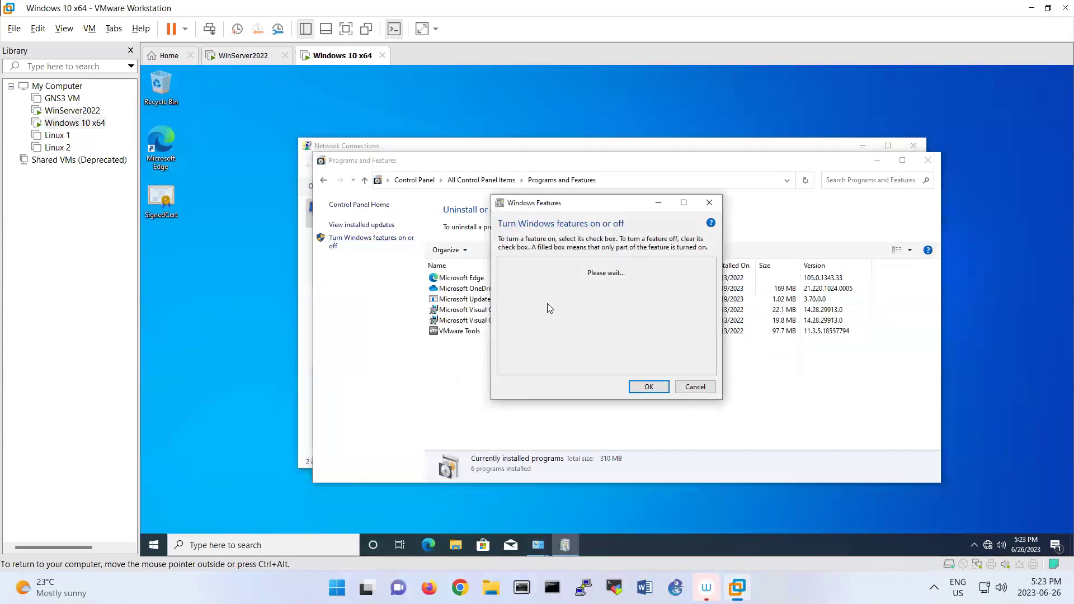
scroll(541, 338, "down", 1)
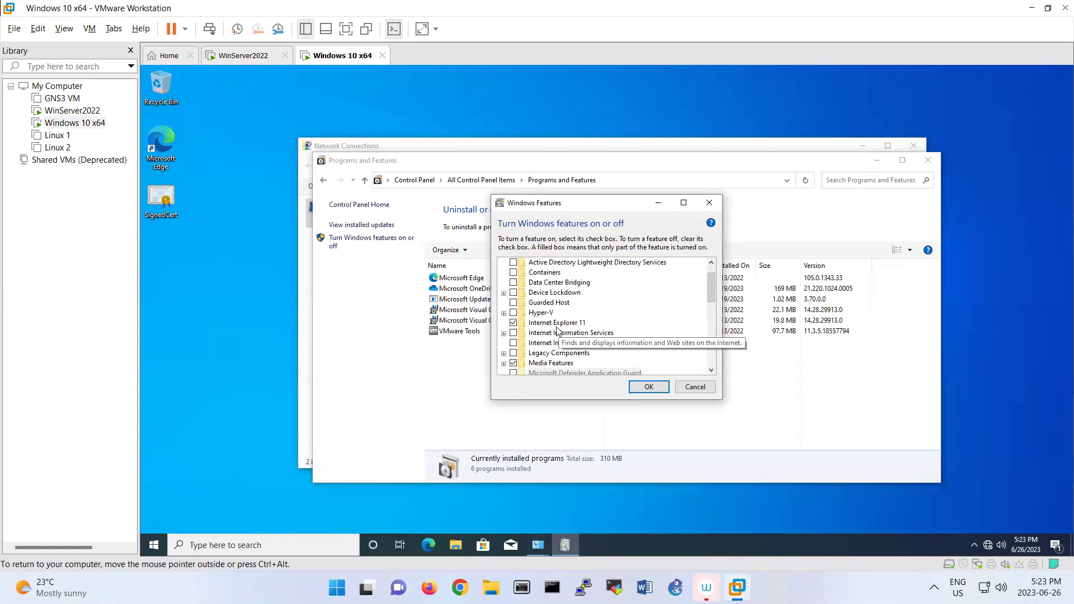
scroll(558, 330, "down", 2)
scroll(537, 353, "down", 1)
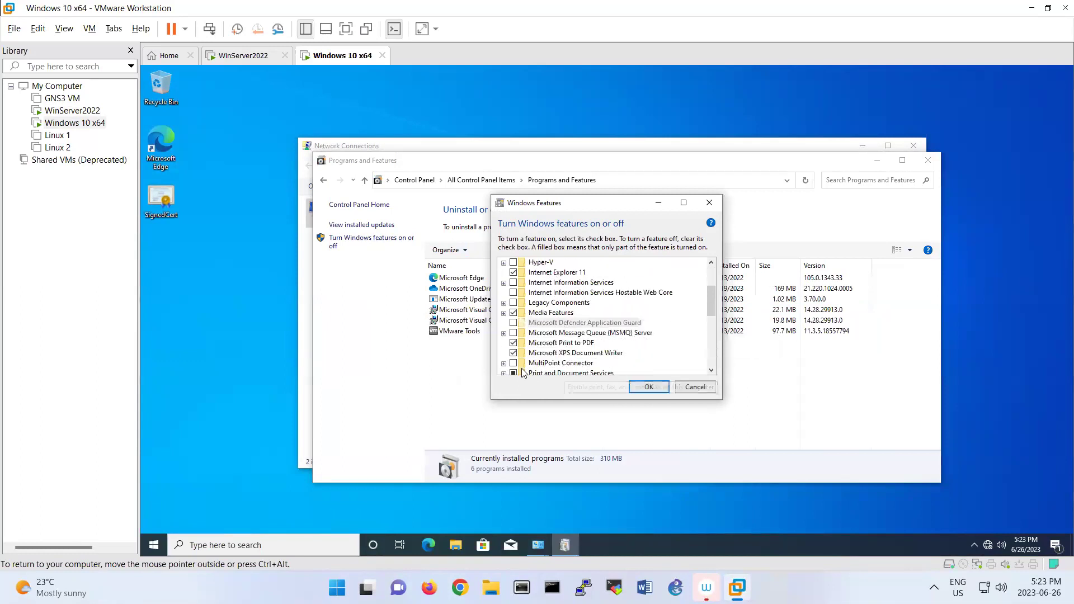
scroll(520, 371, "down", 2)
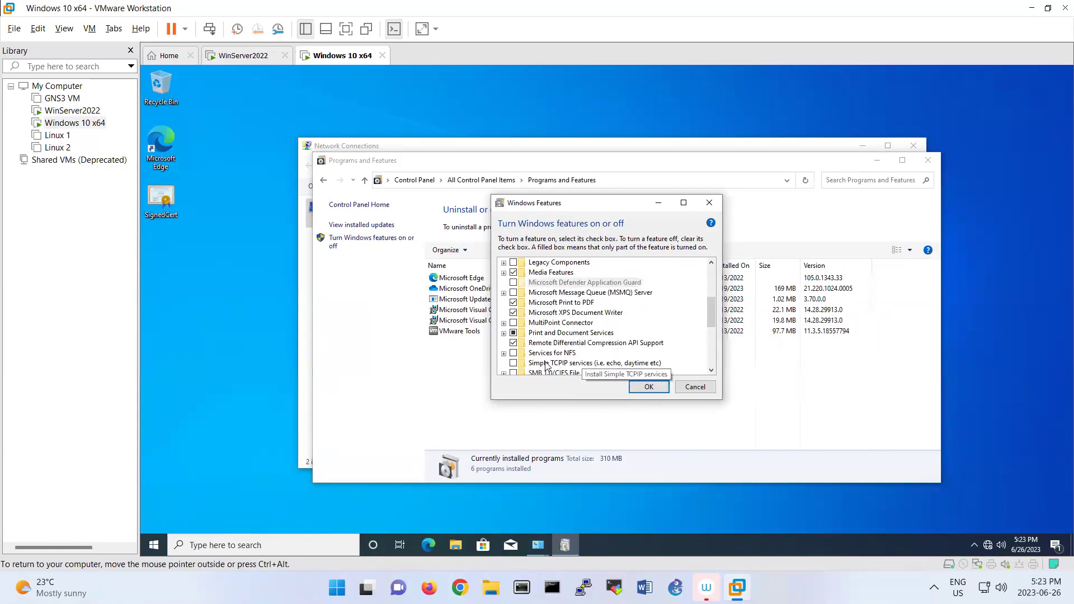
left_click(505, 352)
left_click(551, 343)
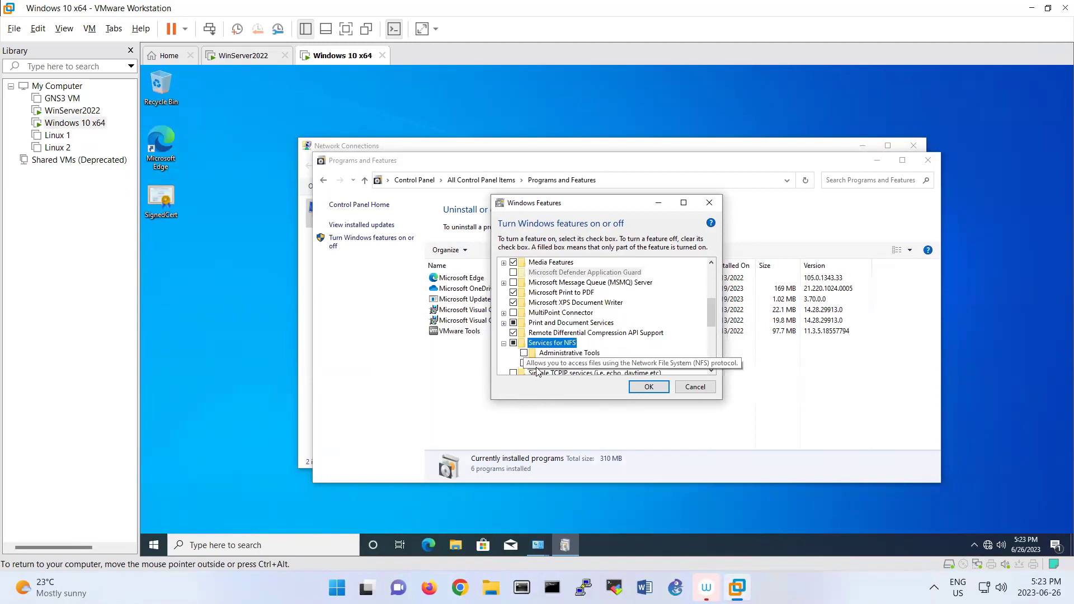
Step: Enable Client for NFS and Administrative Tools, apply the changes, and close the dialogs
left_click(524, 362)
left_click(524, 353)
left_click(649, 387)
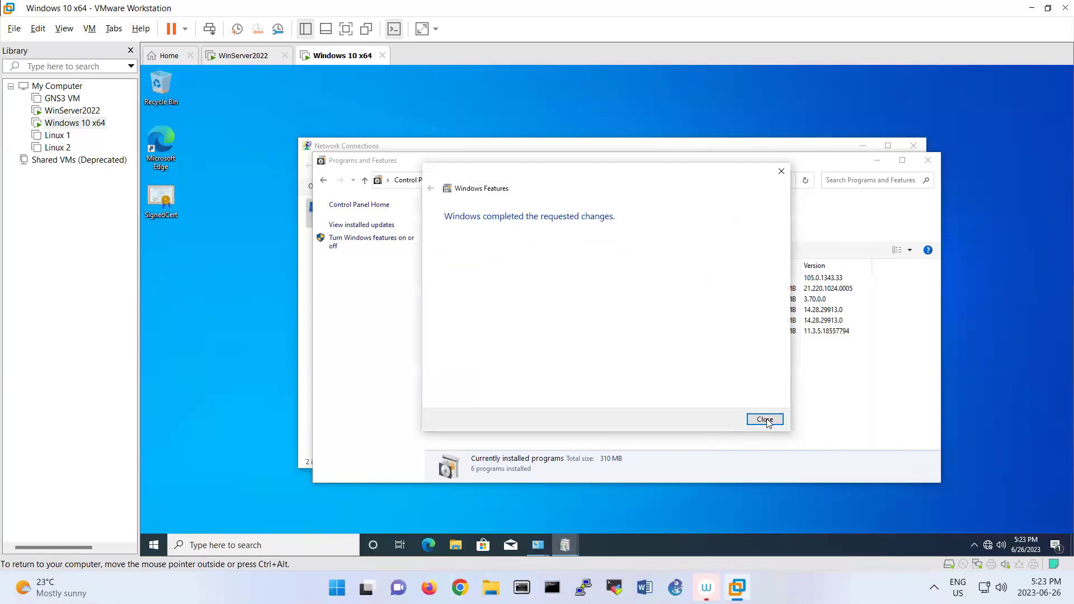
left_click(765, 419)
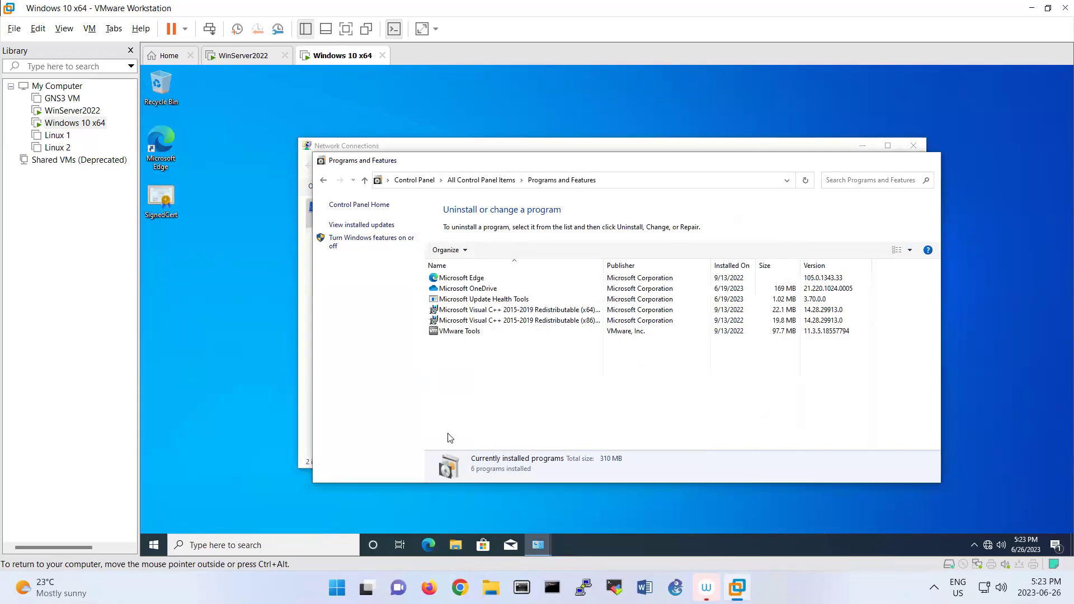
left_click(929, 161)
left_click(456, 545)
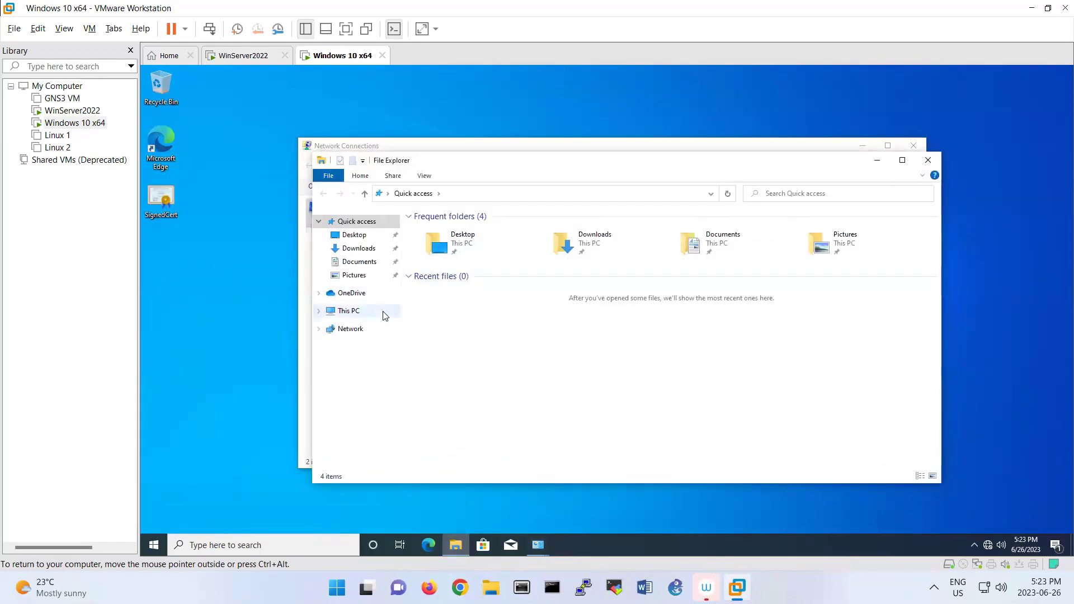
Step: Launch a Command Prompt with cmd from Run and move its window lower right
right_click(156, 546)
left_click(188, 486)
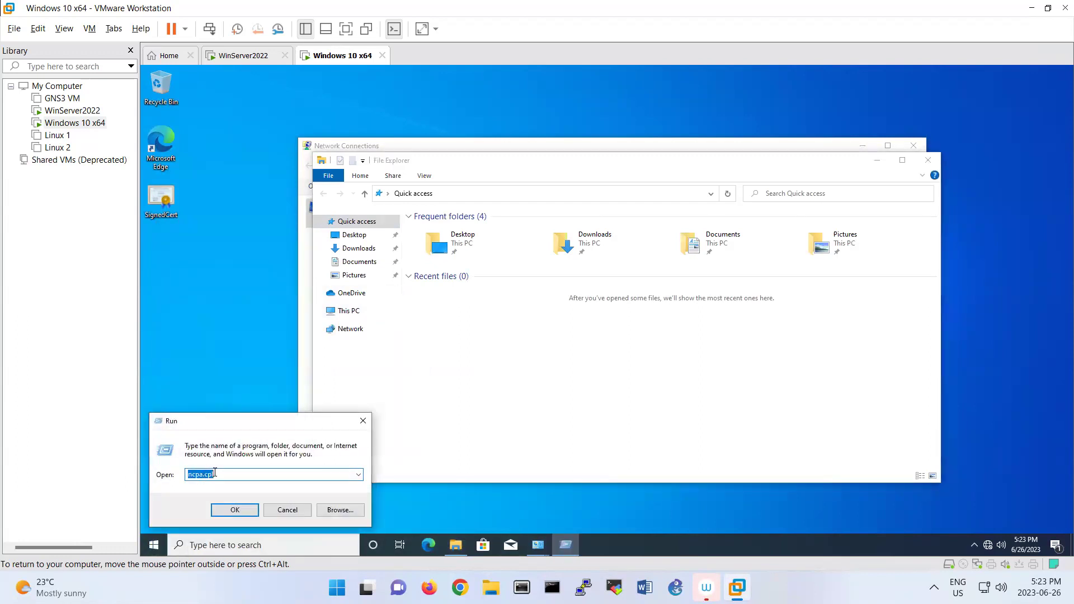
type("cmd")
key("Return")
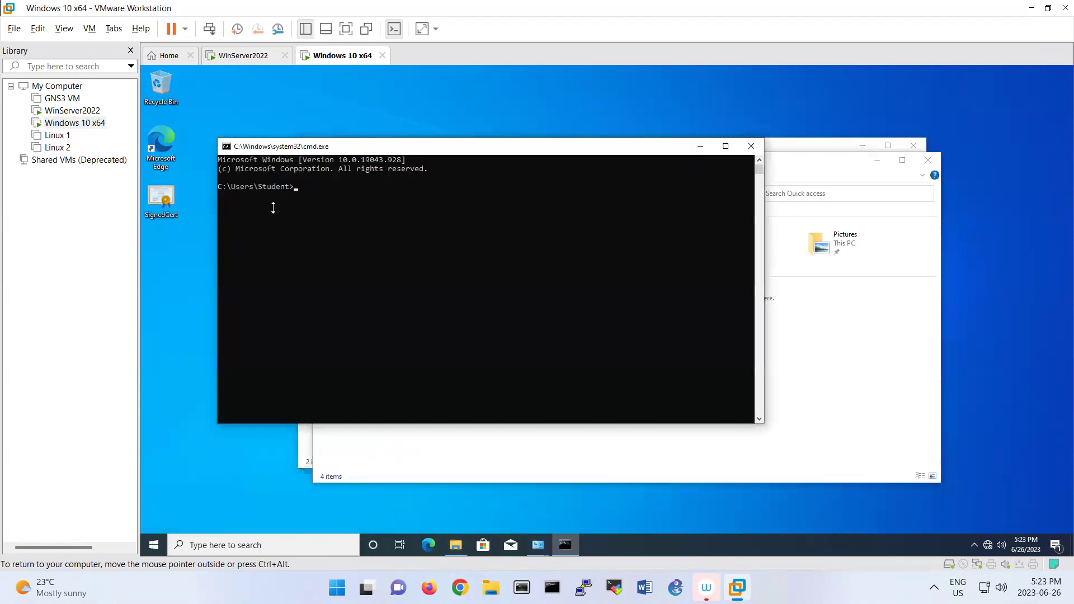
left_click_drag(345, 146, 504, 219)
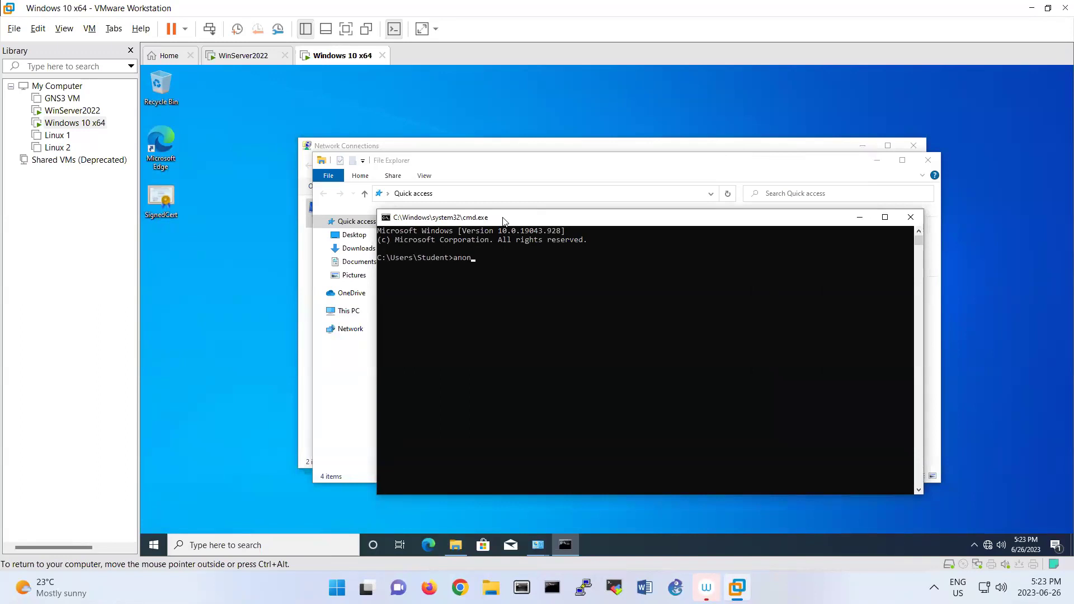
key("BackSpace")
key("BackSpace")
key("BackSpace")
Step: Start Map Network Drive from This PC in File Explorer
left_click(436, 164)
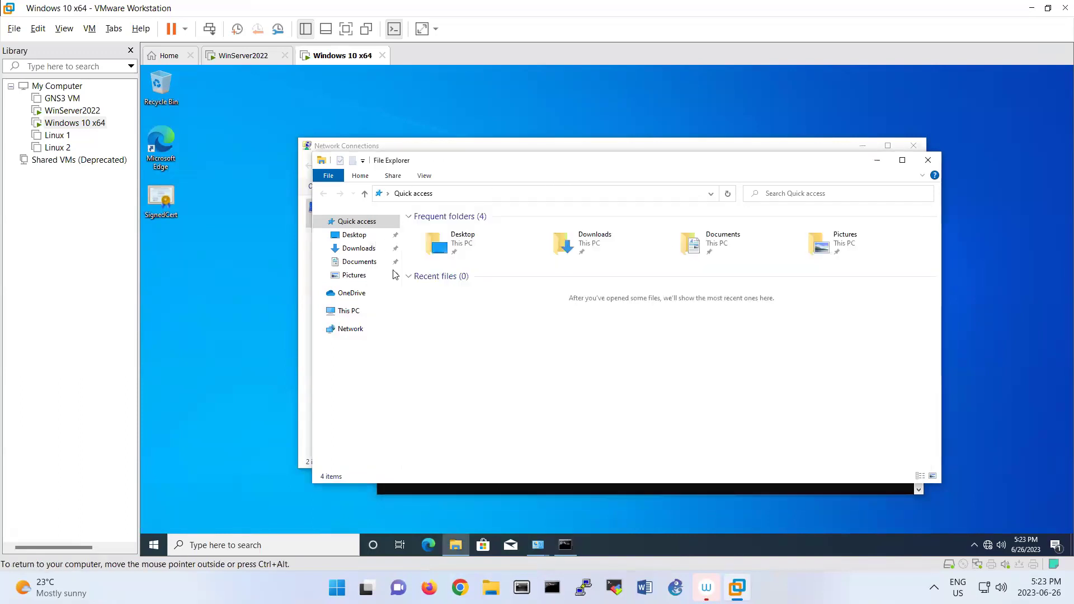
left_click(349, 311)
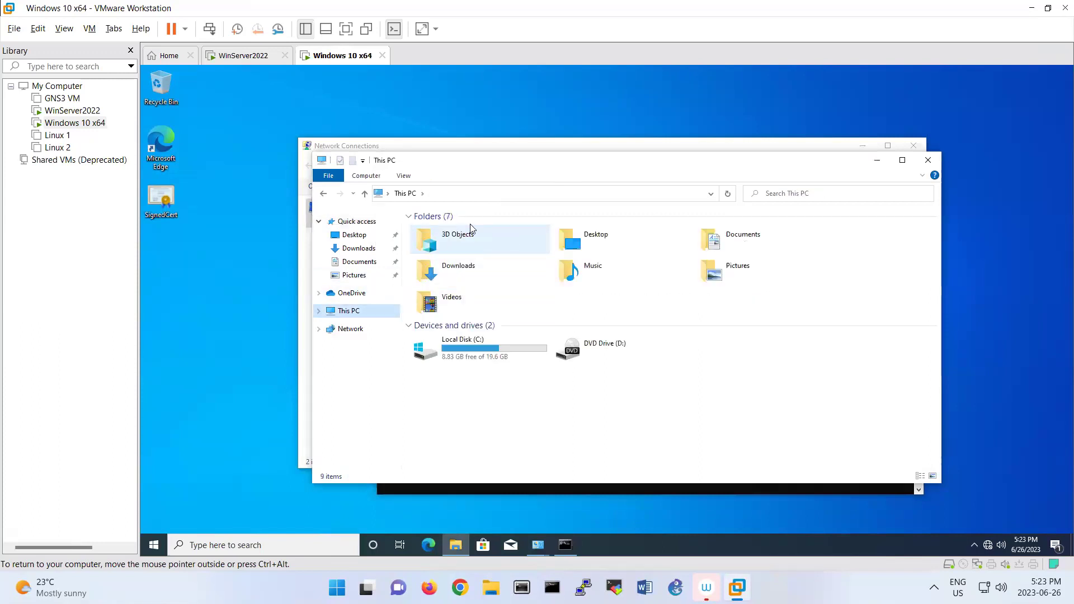
left_click(385, 178)
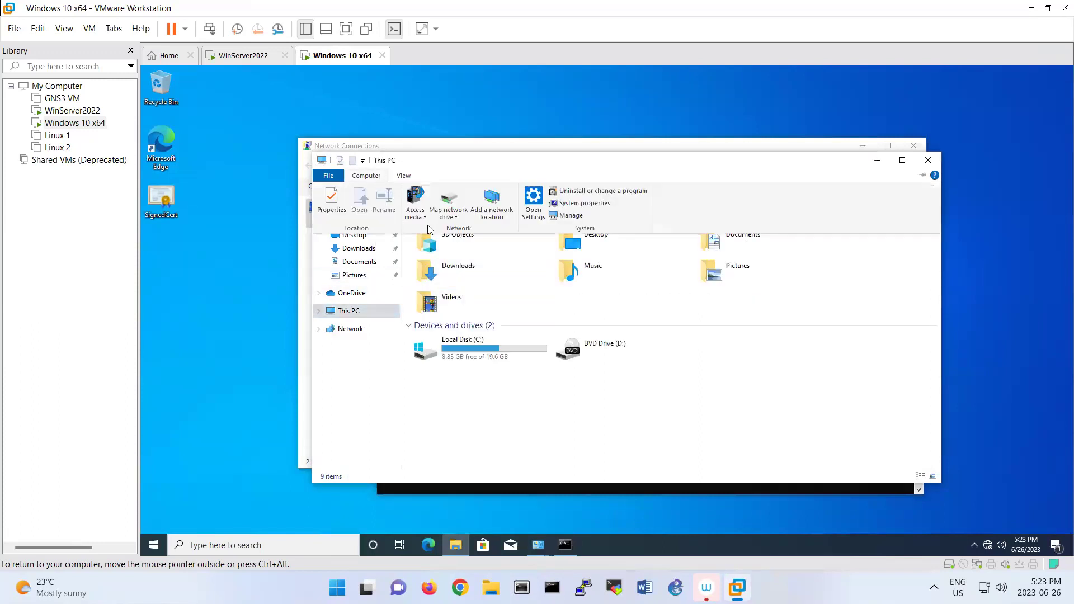
left_click(452, 202)
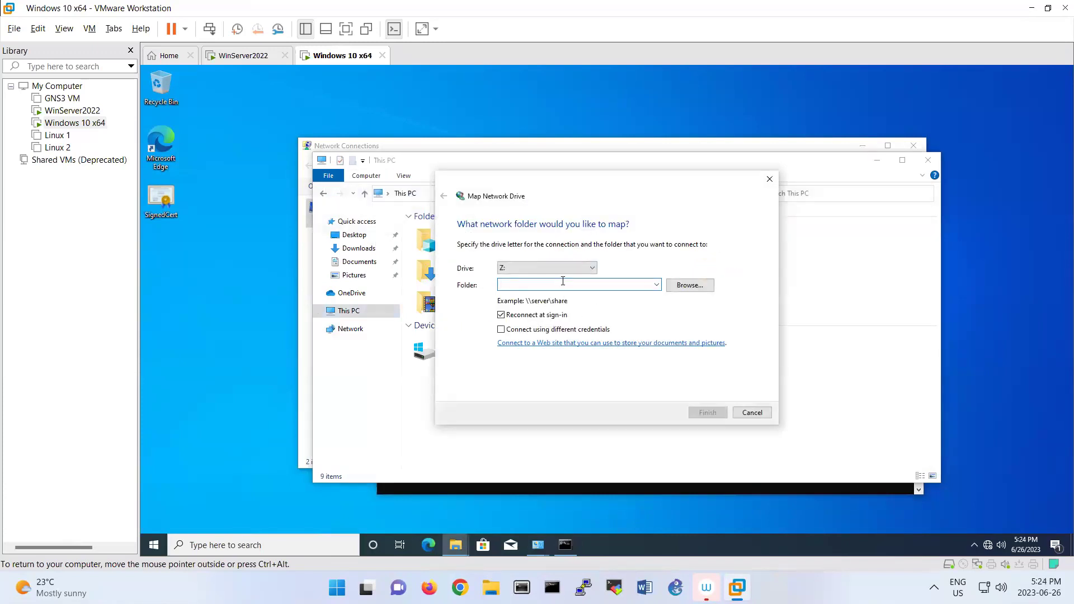
type("\\\\102")
Step: Set the mapped folder to \\192.168.10.1\share by browsing the network
key("BackSpace")
key("BackSpace")
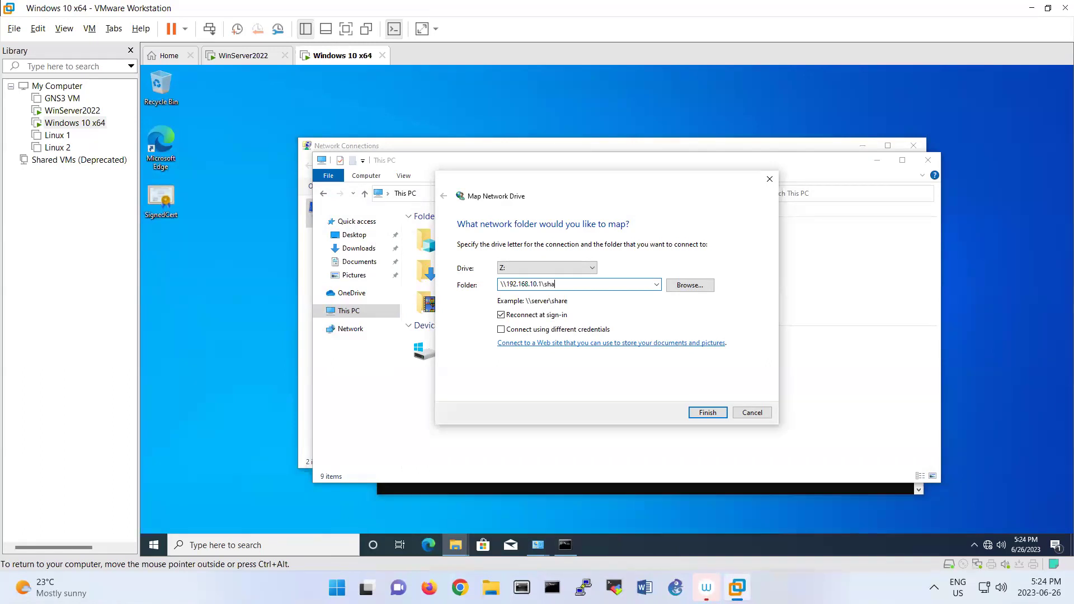
left_click(680, 285)
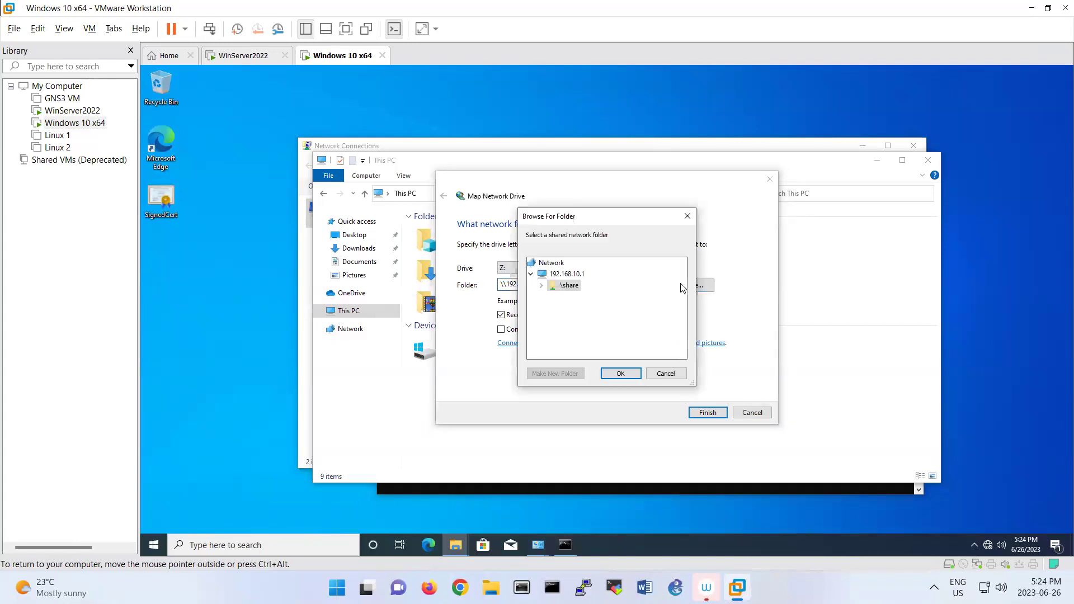
left_click(569, 285)
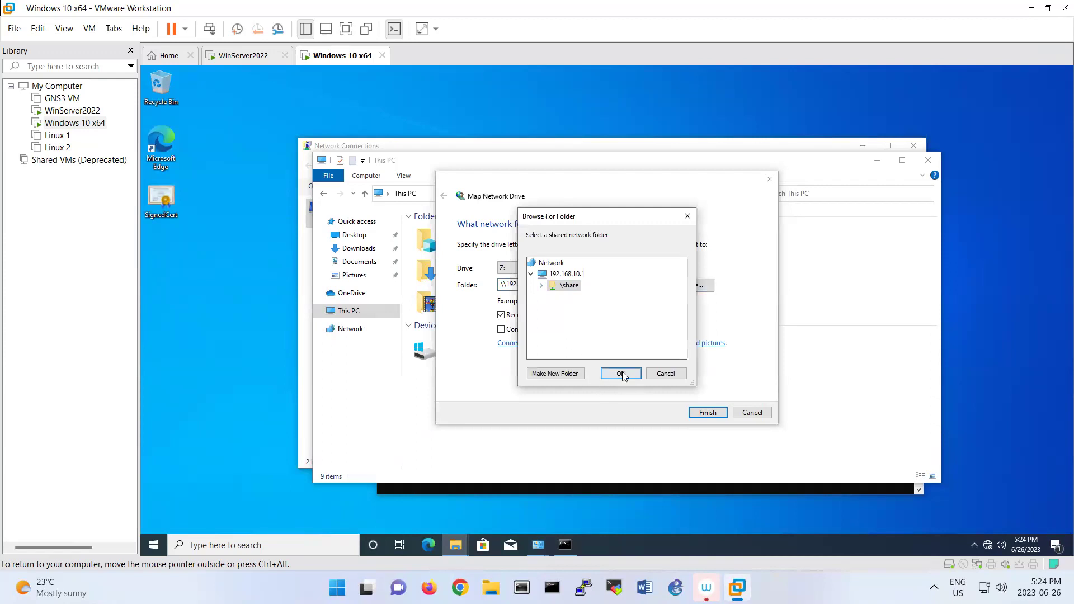
left_click(620, 373)
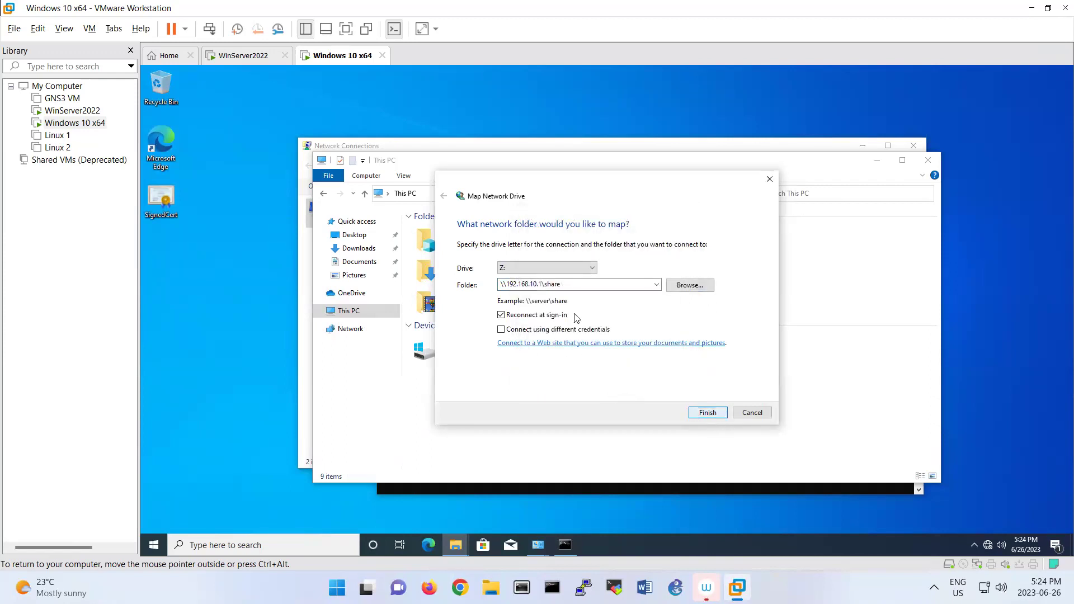
left_click(546, 267)
Step: Close the stray Command Prompt window and finish mapping the share as Z:
left_click(565, 545)
type("a")
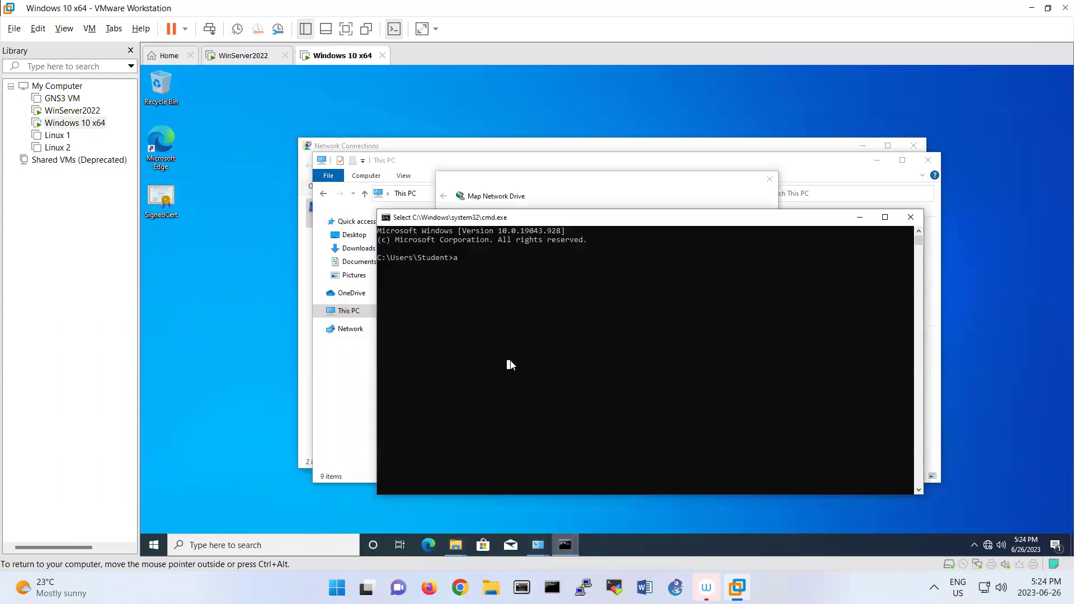
type("non")
key("Return")
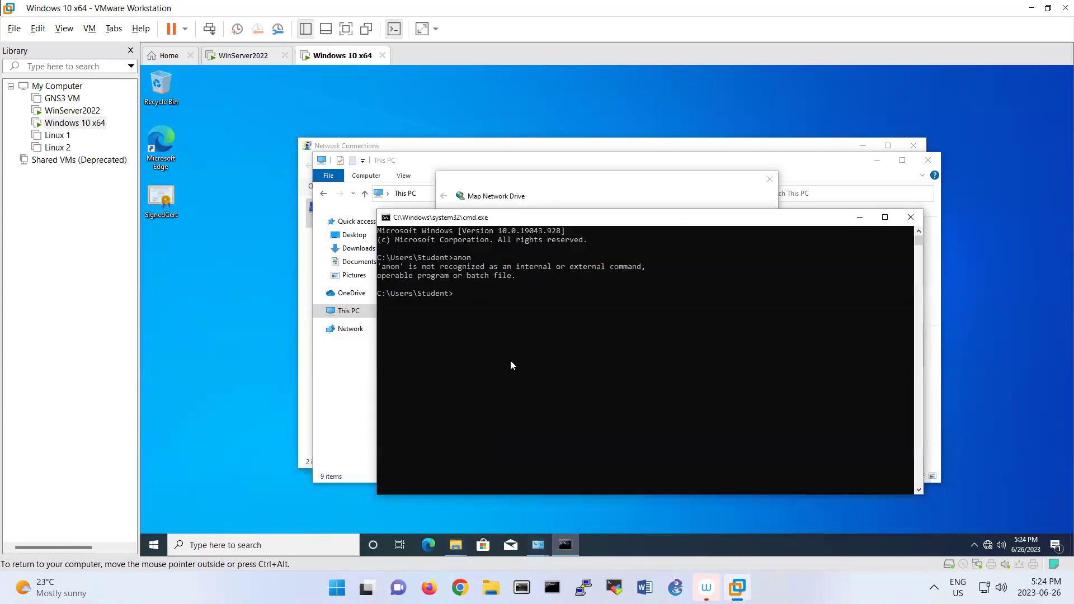
left_click(912, 217)
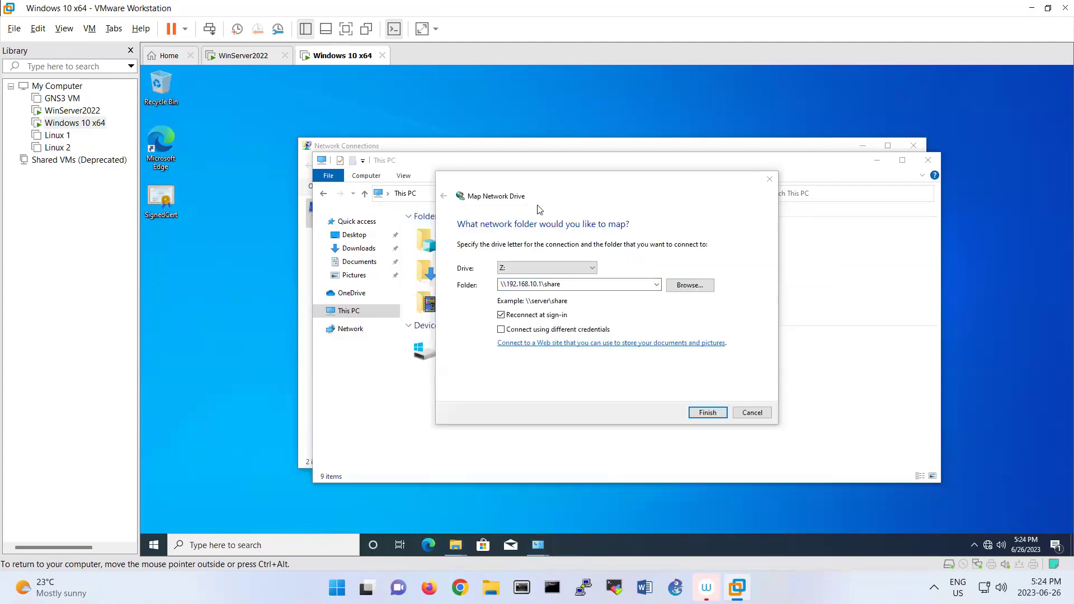
left_click(708, 412)
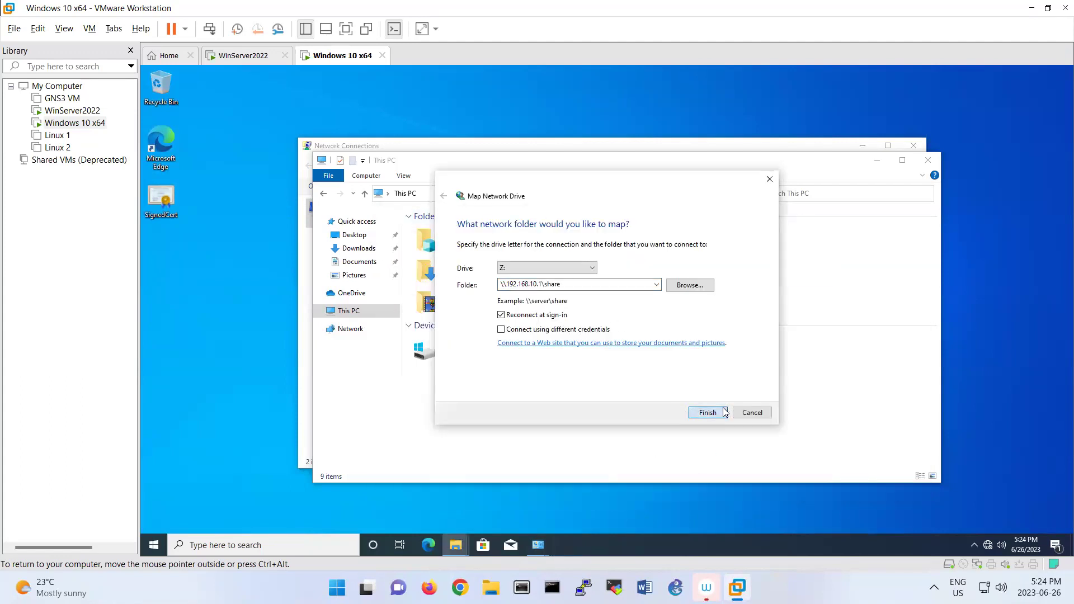
Step: Create text document 'hamid' in share (Z:), write 'from windows 10', and save it
left_click(723, 413)
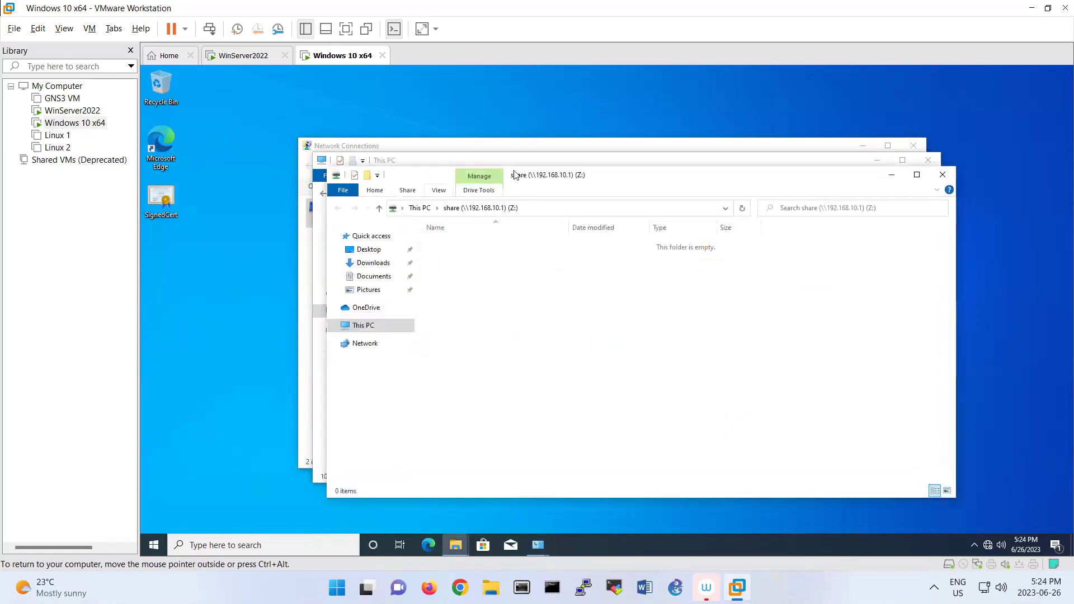
mouse_move(554, 176)
left_mouse_down()
mouse_move(669, 166)
mouse_move(718, 119)
left_mouse_up()
right_click(697, 215)
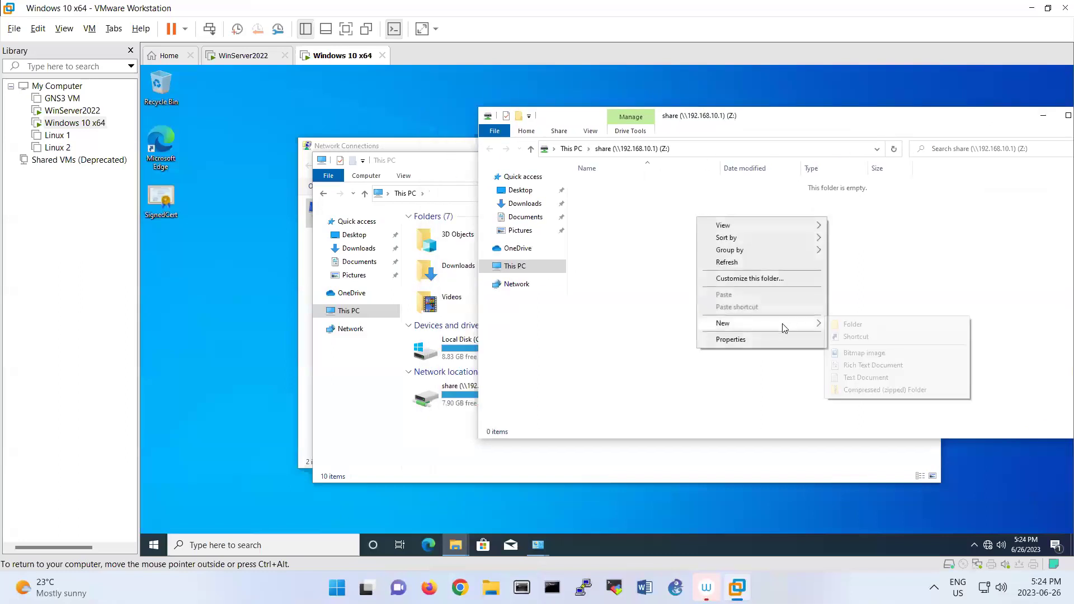
left_click(865, 374)
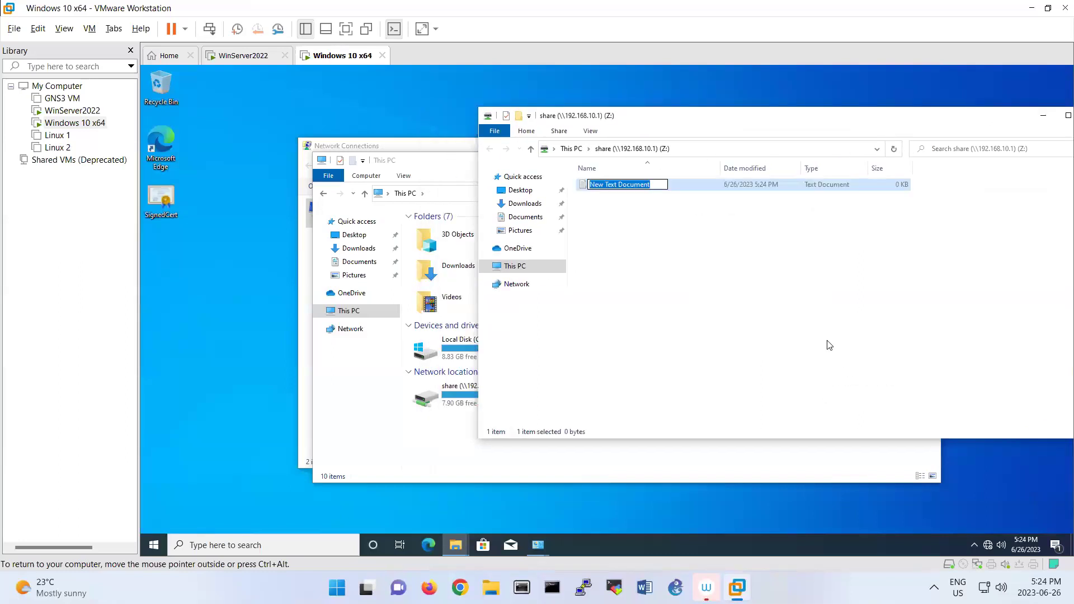
type("hamid")
key("Return")
key("Return")
type("from windows 10")
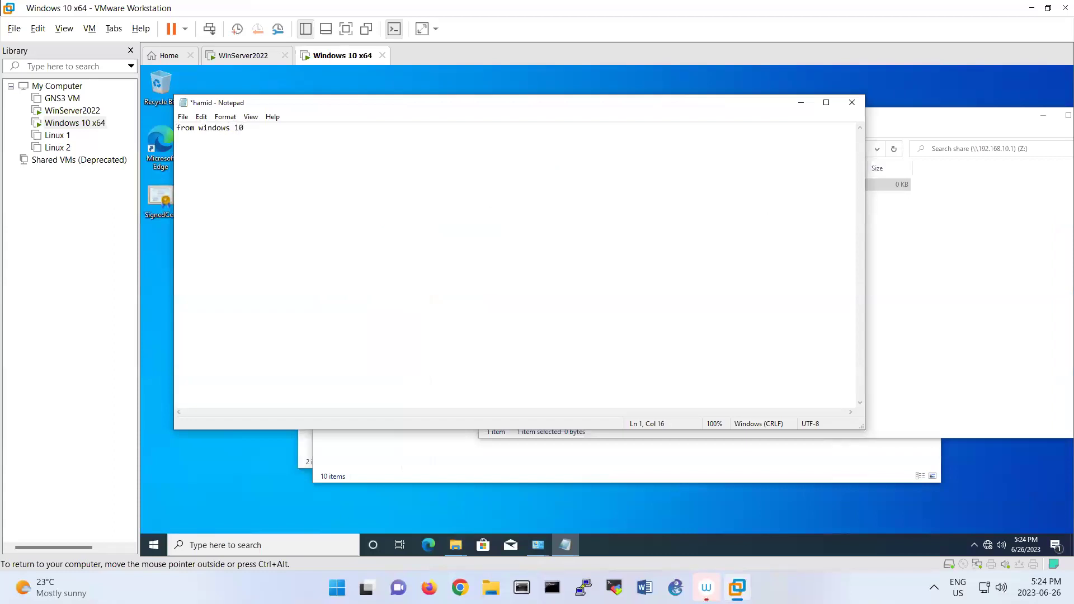
key("ctrl+s")
left_click(852, 101)
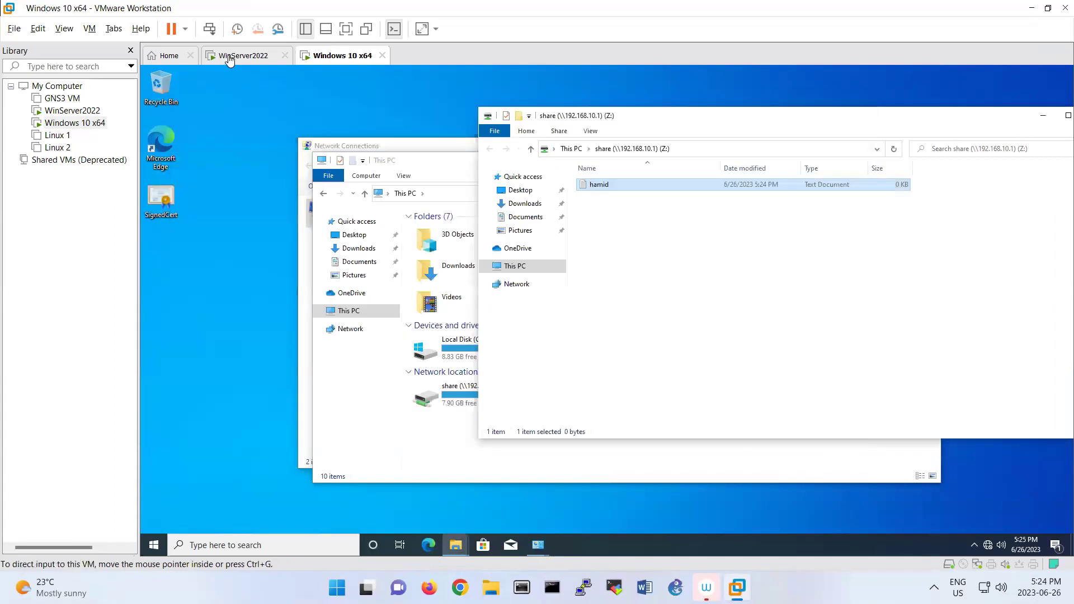
Step: On WinServer2022, open the C:\share folder in File Explorer
left_click(243, 56)
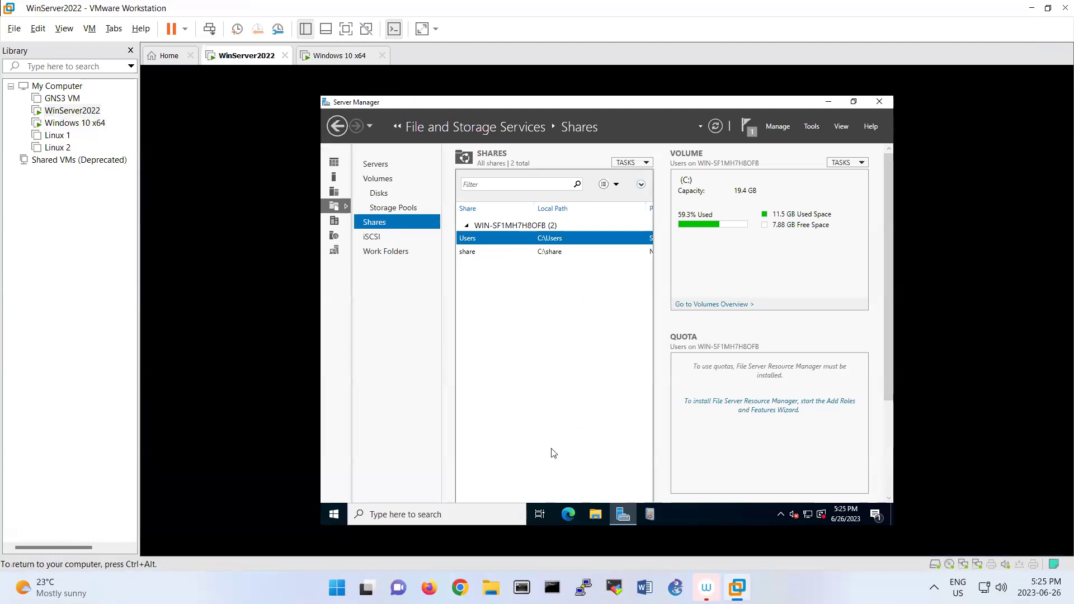
left_click(595, 514)
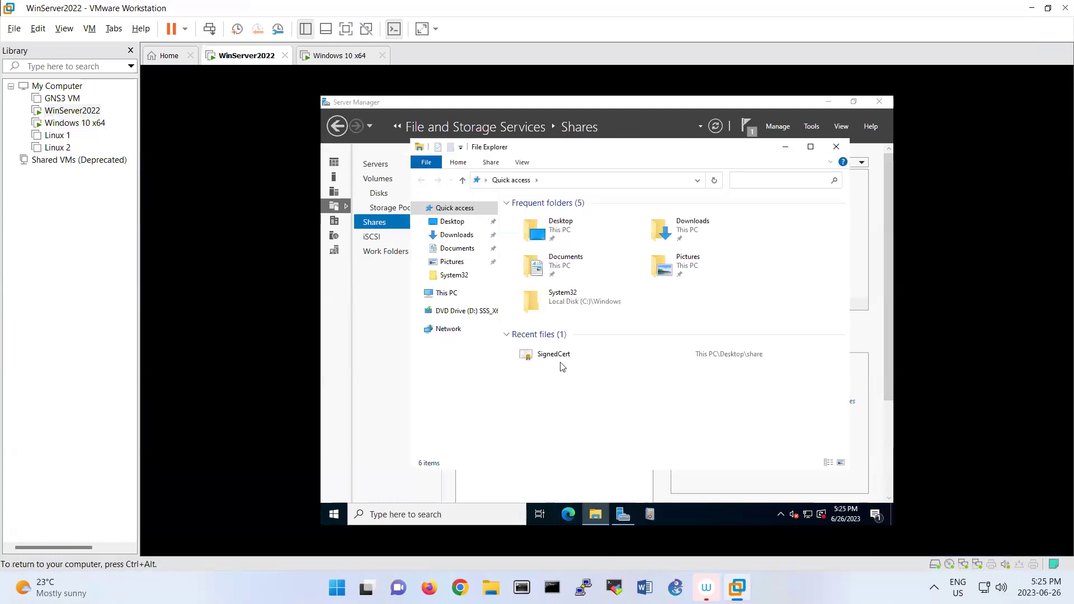
left_click(447, 292)
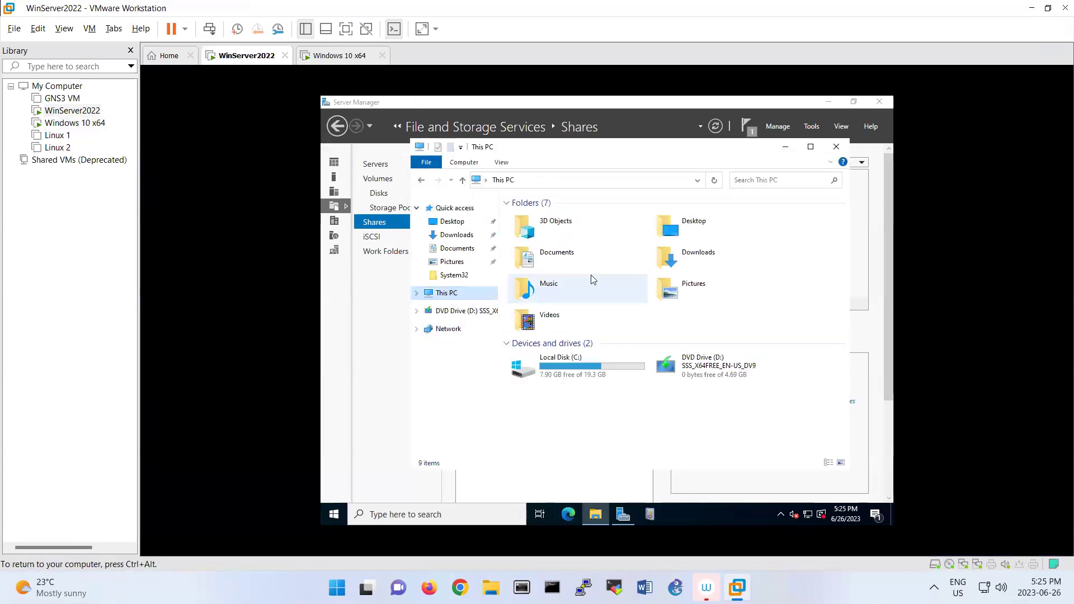
double_click(575, 363)
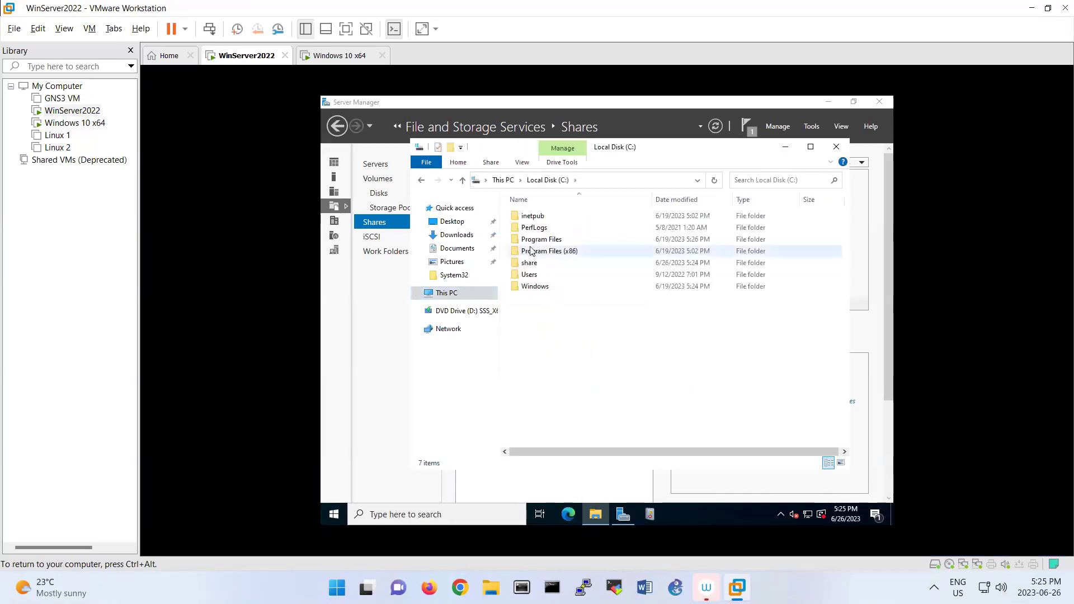
double_click(530, 263)
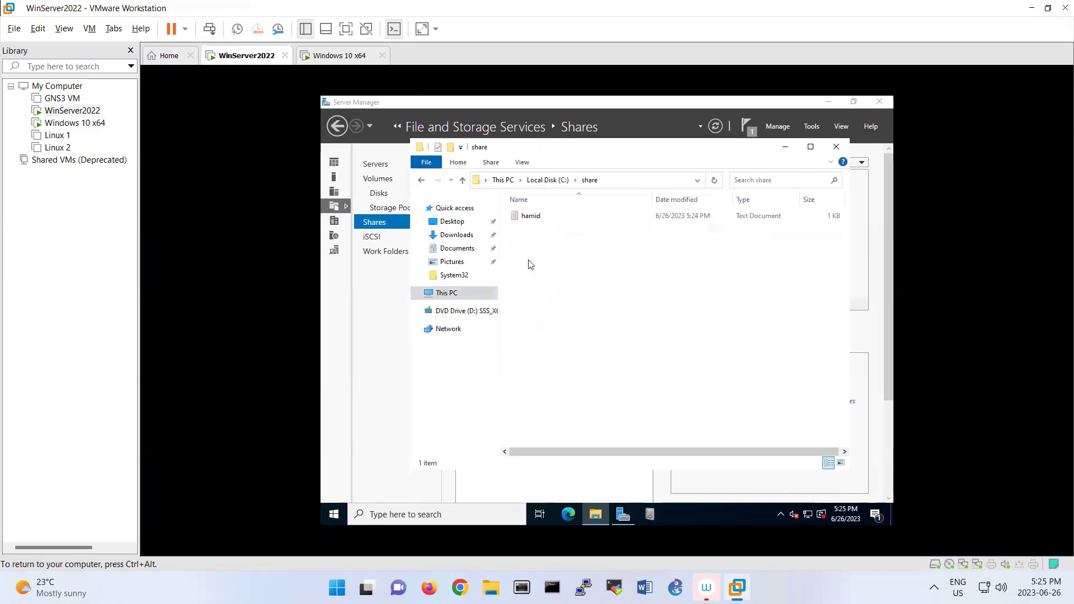
Step: Open hamid in Notepad to confirm its text, then close it
left_click(531, 217)
double_click(531, 217)
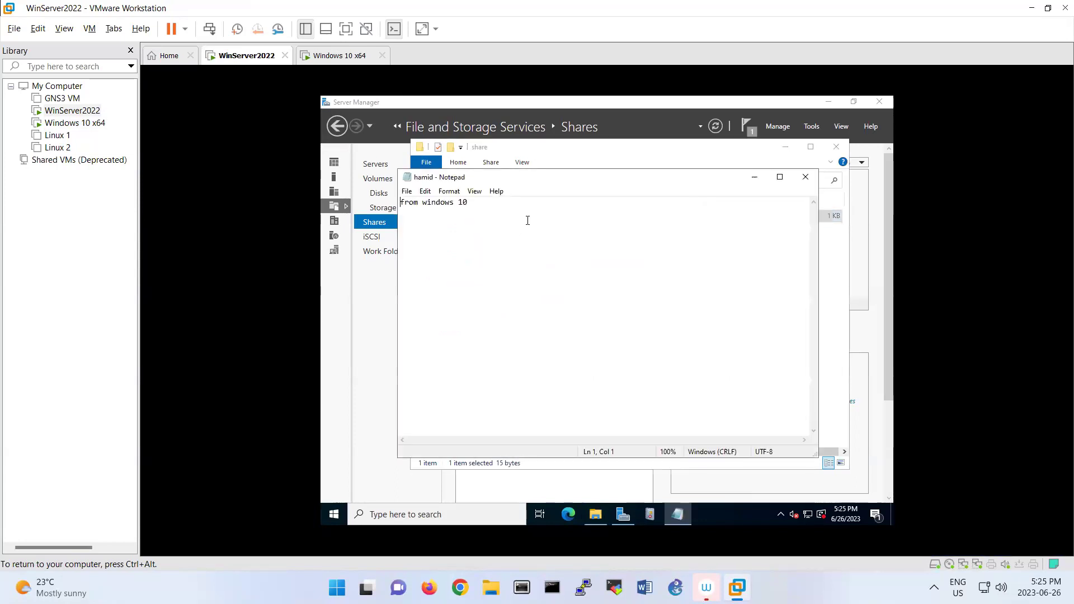
left_click(805, 177)
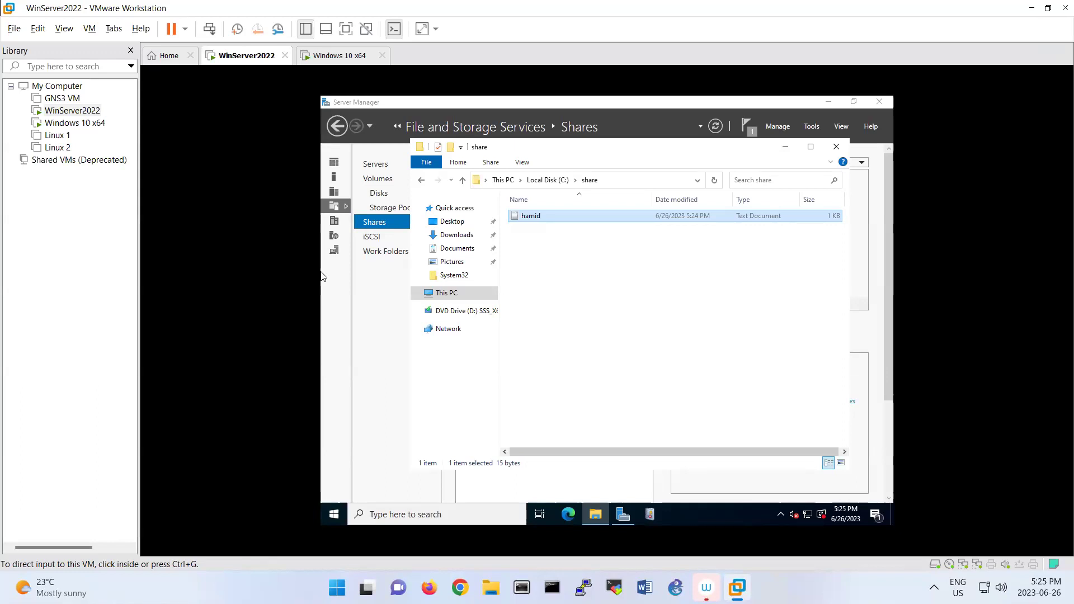
left_click(462, 335)
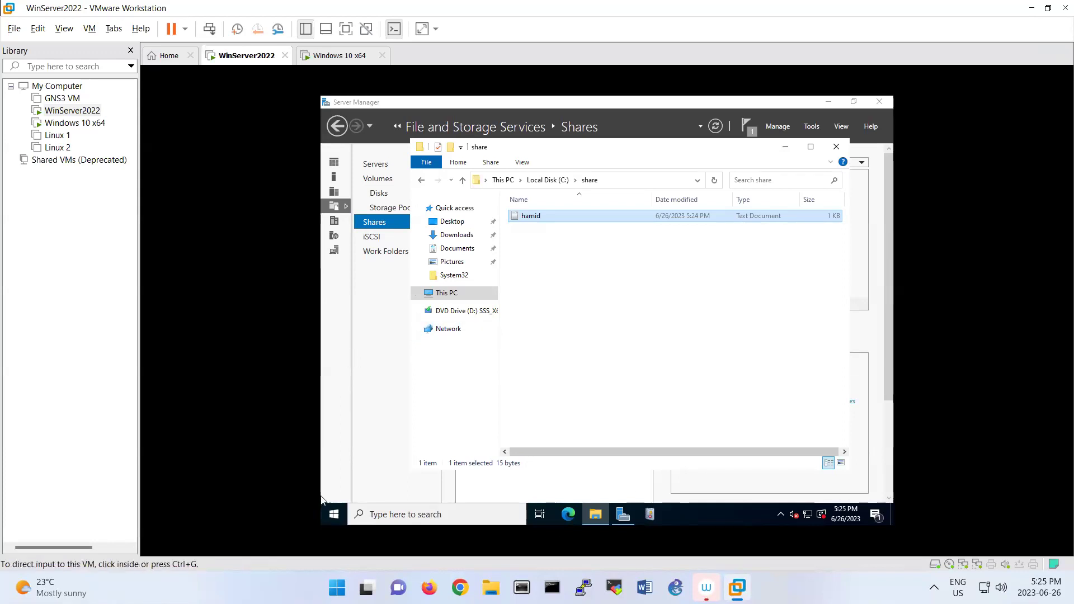